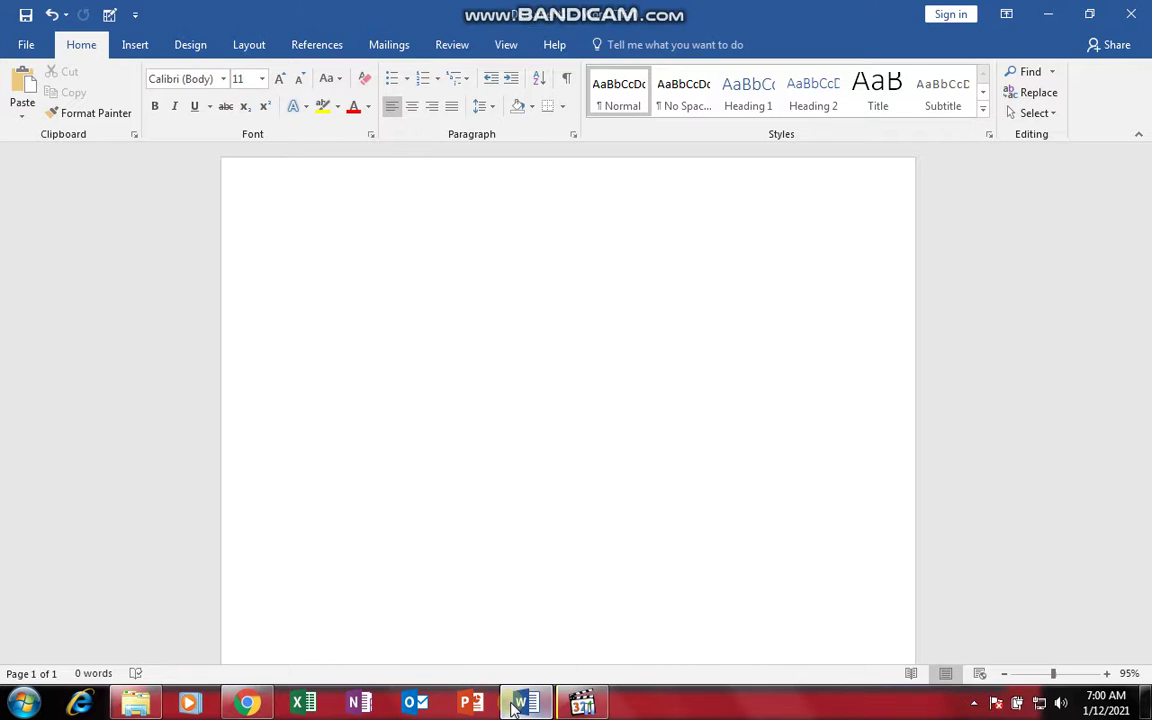
Enter the word Commands on the blank page and correct its spelling.
text(commonds)
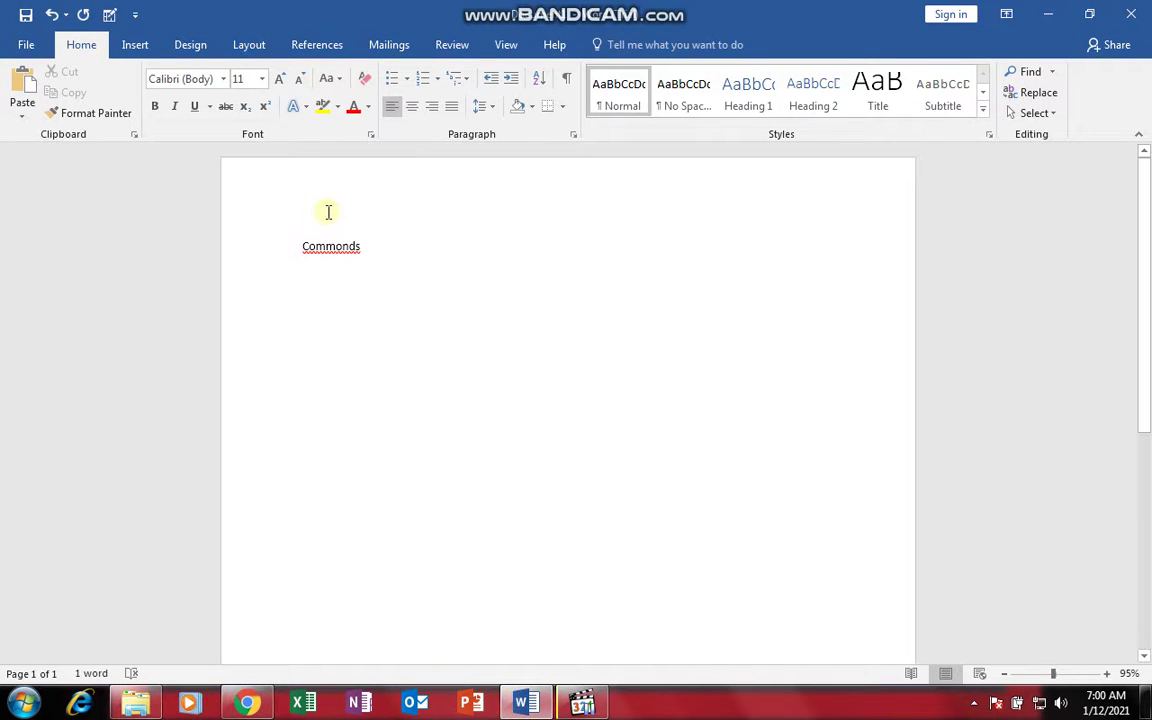
right_click(336, 246)
click(282, 266)
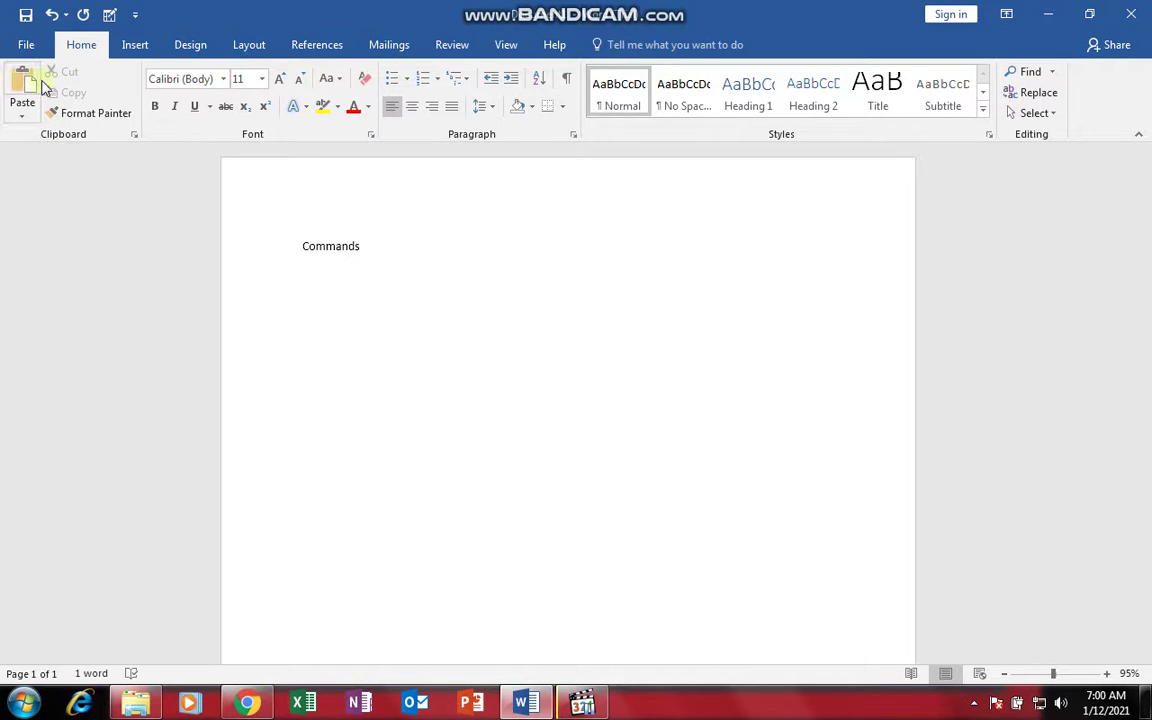
Delete the word Commands from the page.
click(100, 118)
drag(429, 252, 275, 252)
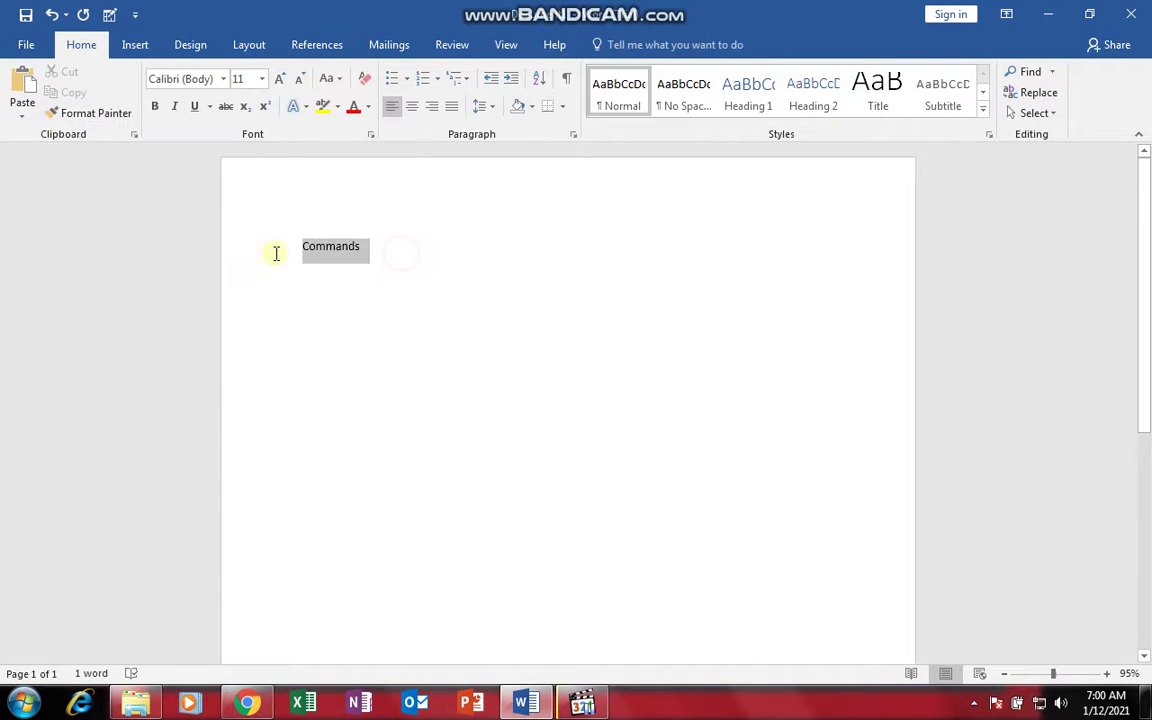
key(Delete)
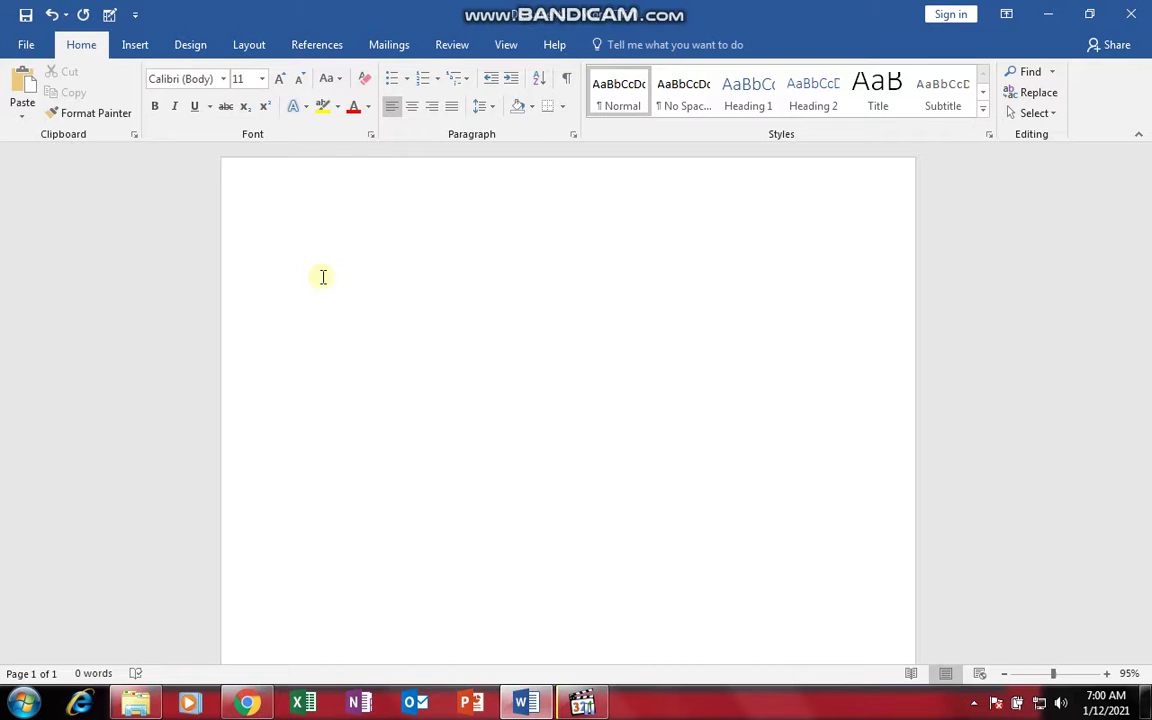
text(=rand()
scroll(321, 275, up, 5)
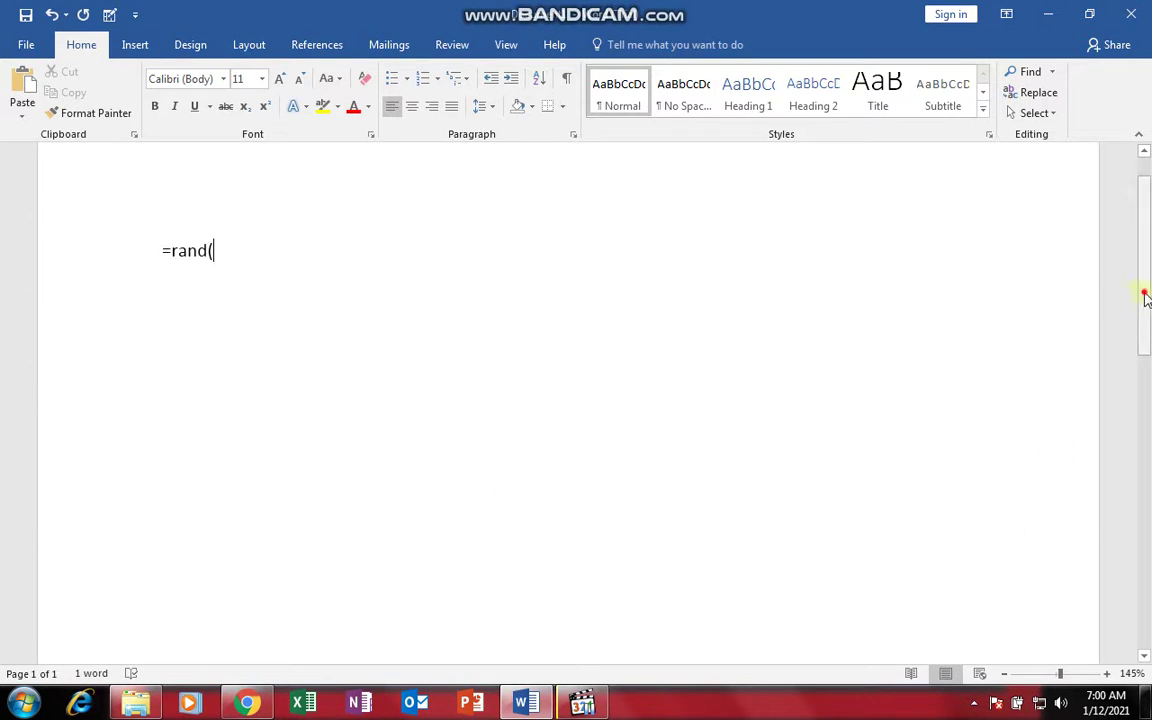
scroll(1146, 266, up, 1)
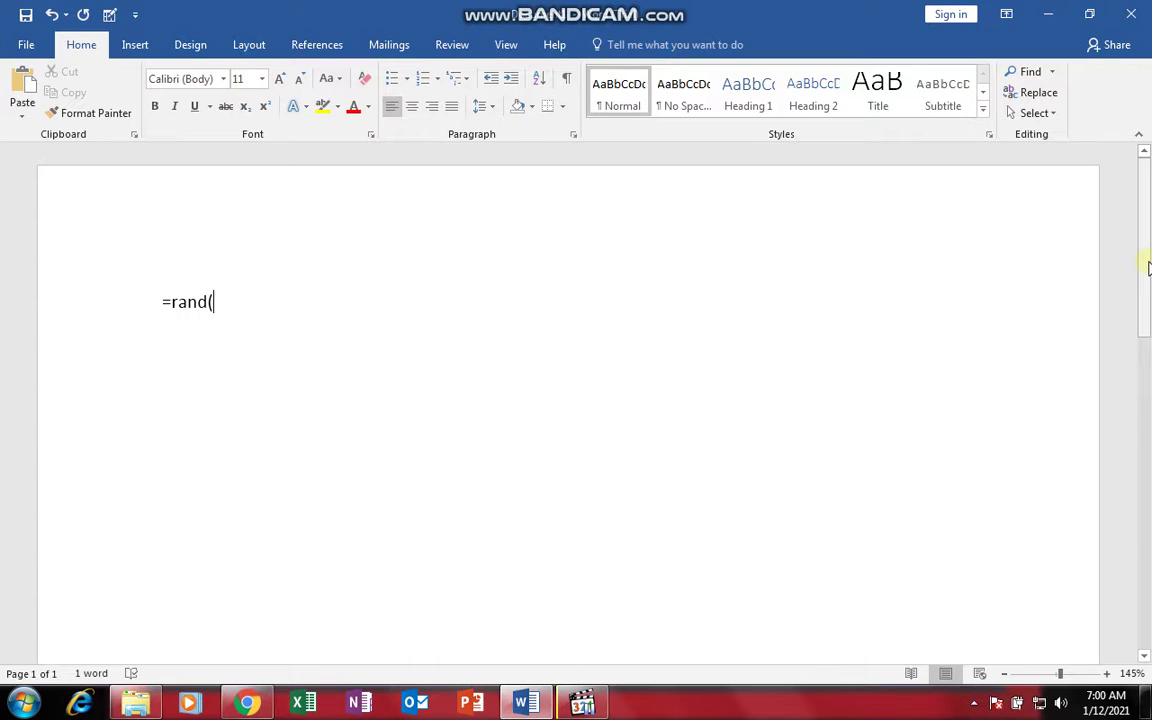
key(ctrl+a)
key(BackSpace)
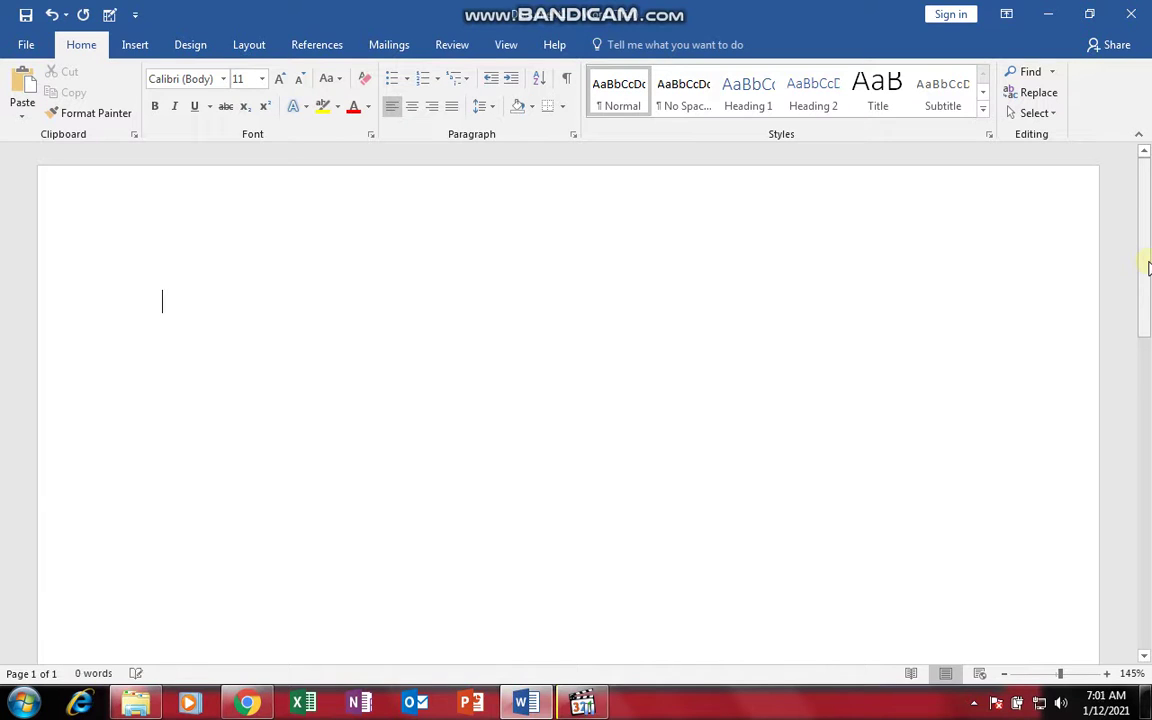
Enter five lines of random letters as makeshift sample text and clear the page.
text(fdkldlsfj)
key(Return)
text(dsfjdklsaf)
key(Return)
text(asdfjkladsf)
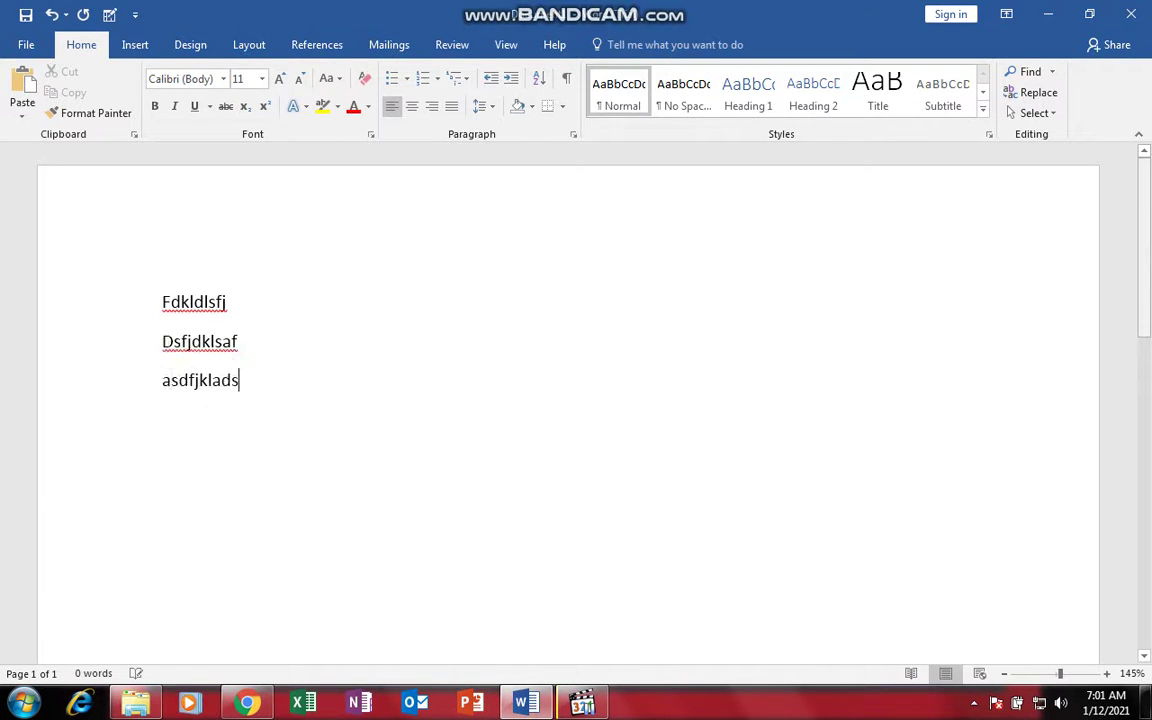
key(Return)
text(adskfads)
key(Return)
text(fadskfj)
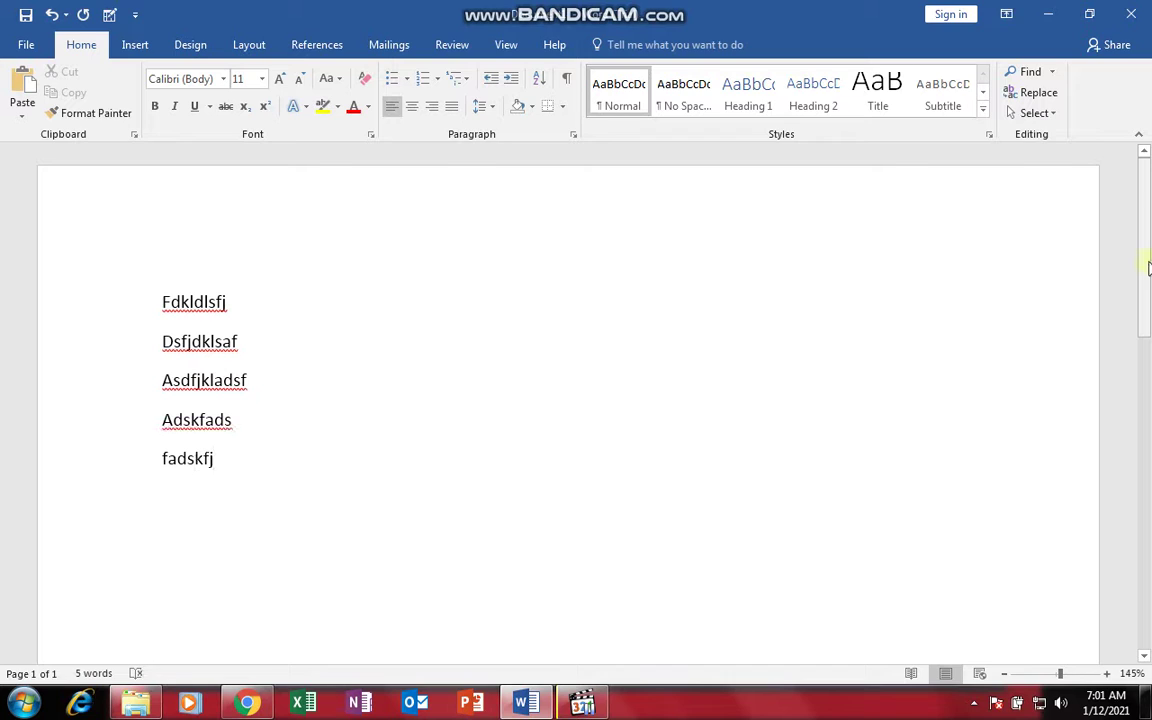
key(ctrl+a)
key(BackSpace)
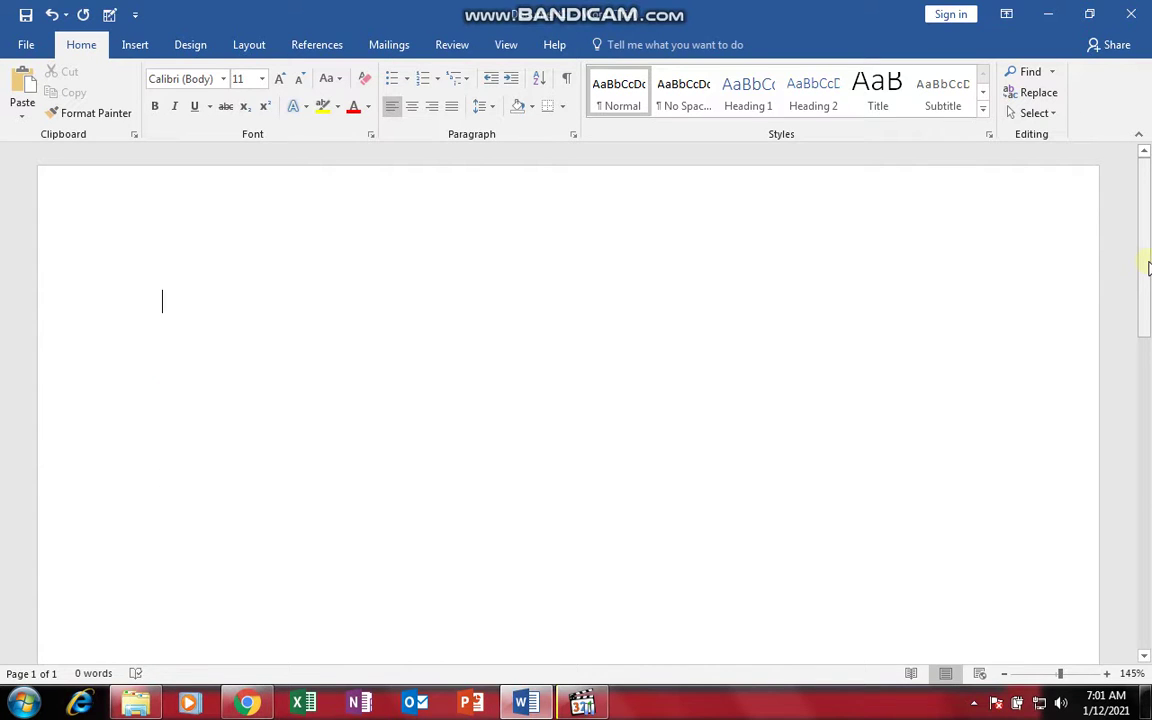
Generate ten paragraphs of sample text with the formula =rand(10).
text(=rand)
text((10)
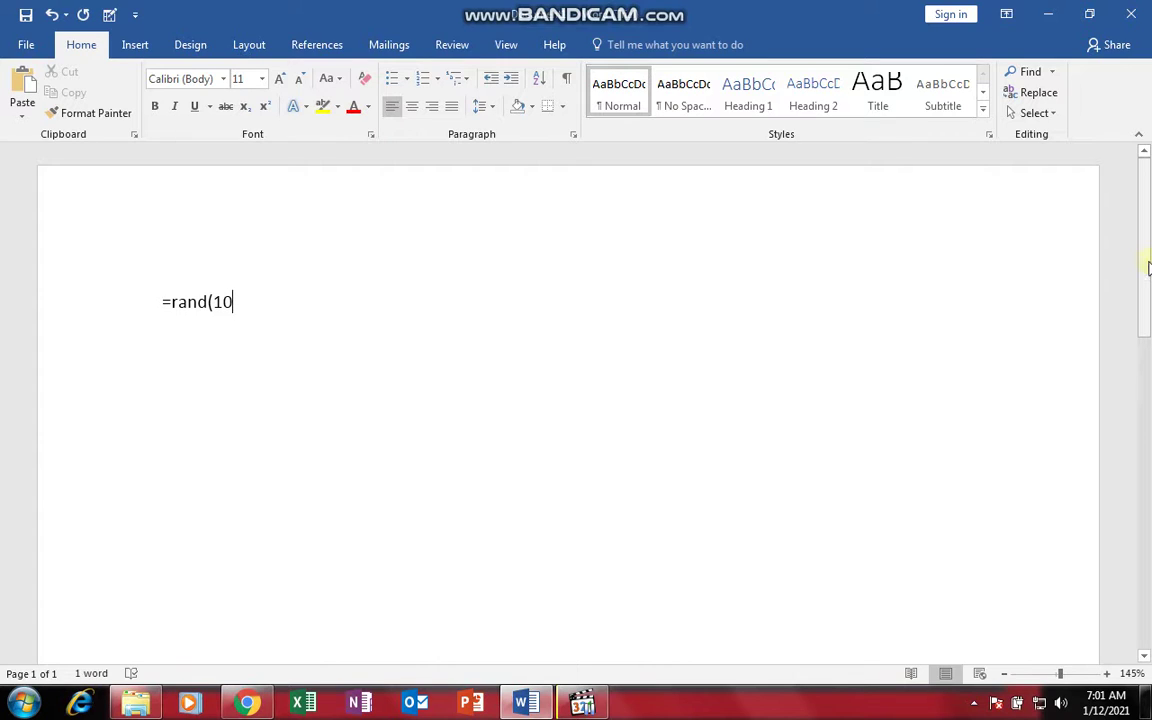
text())
key(Return)
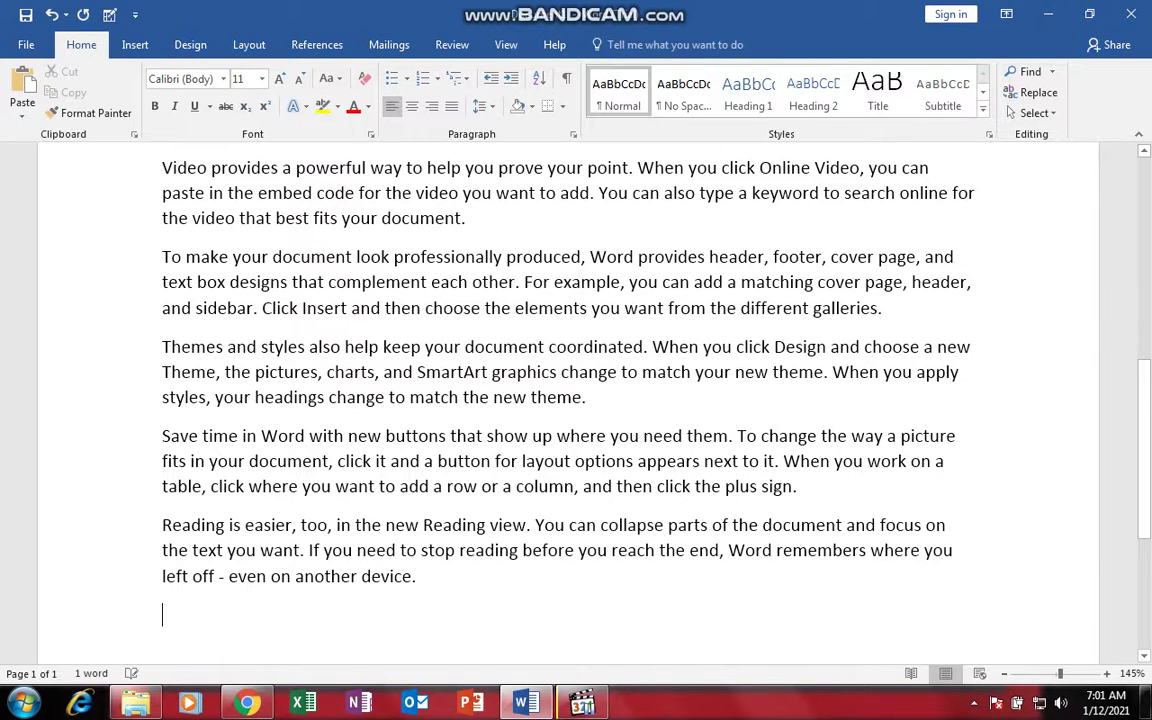
Review all the generated paragraphs from start to end, highlighting them and dismissing the color scheme prompt.
ctrl+scroll(1148, 267, down, 5)
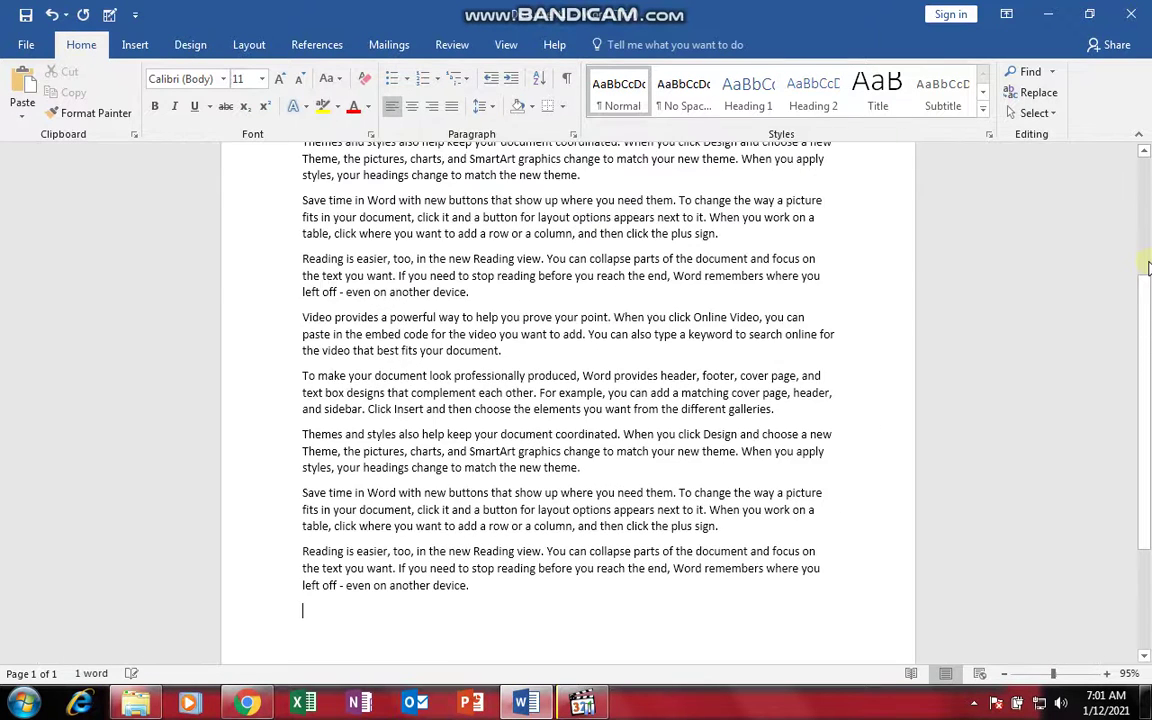
scroll(1148, 267, up, 3)
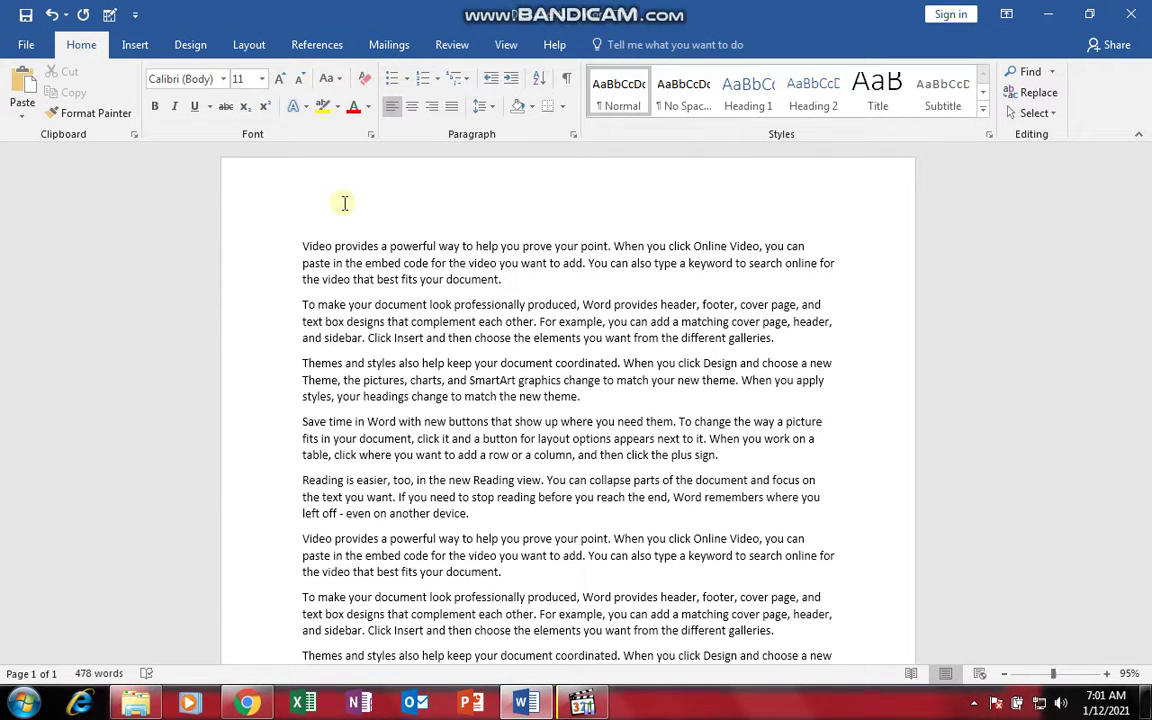
drag(303, 240, 427, 345)
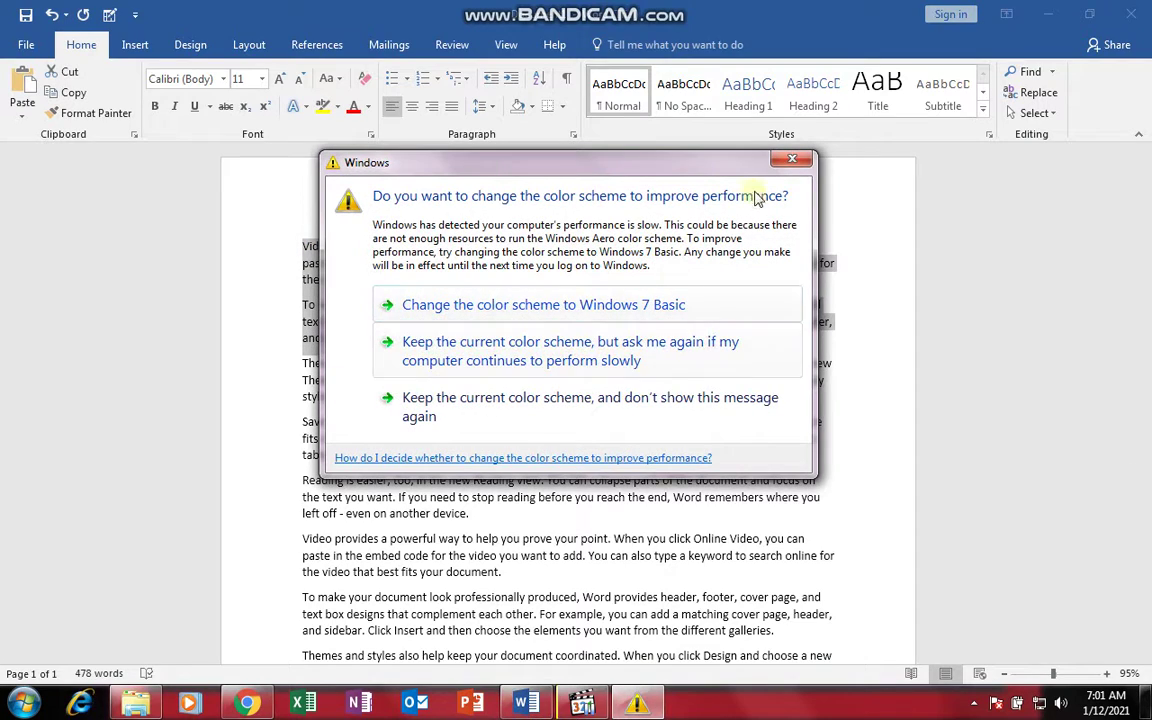
click(788, 158)
double_click(353, 263)
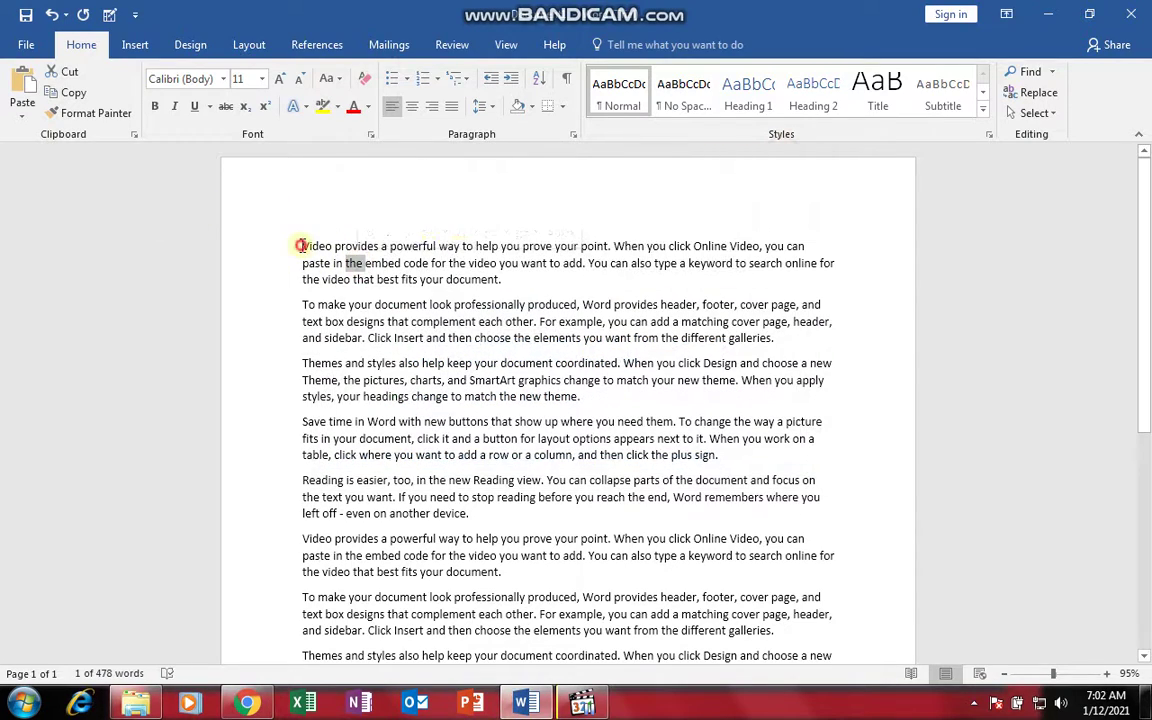
drag(300, 245, 600, 413)
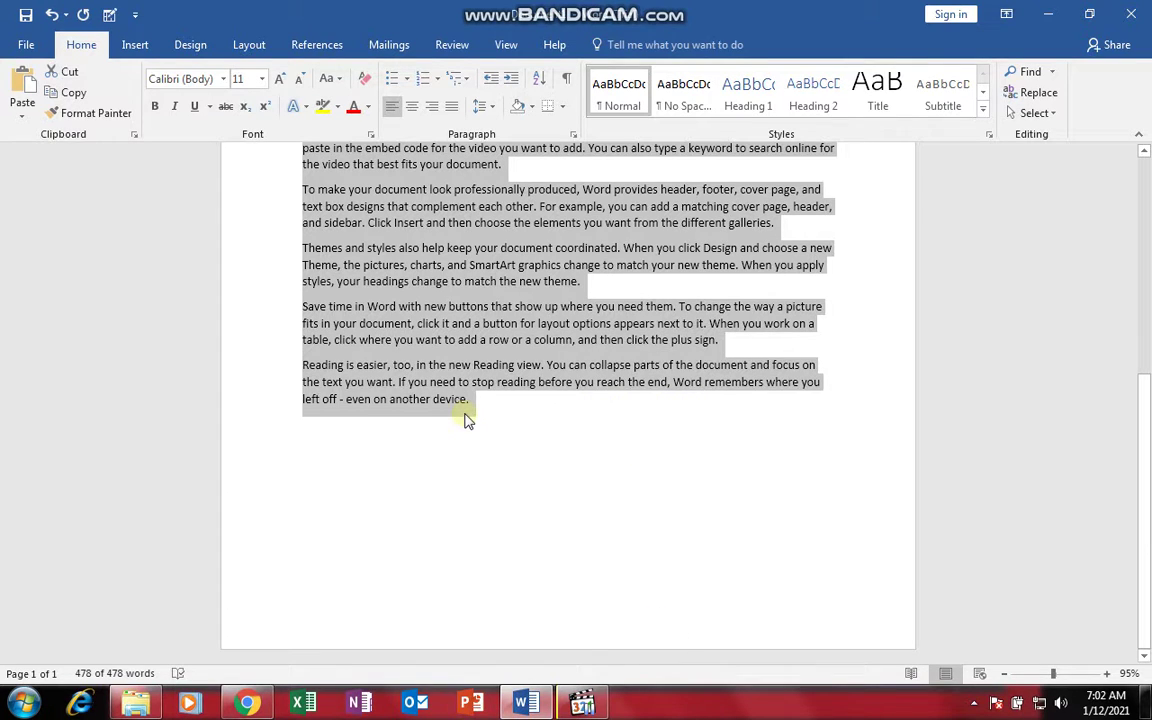
drag(1148, 415, 1148, 190)
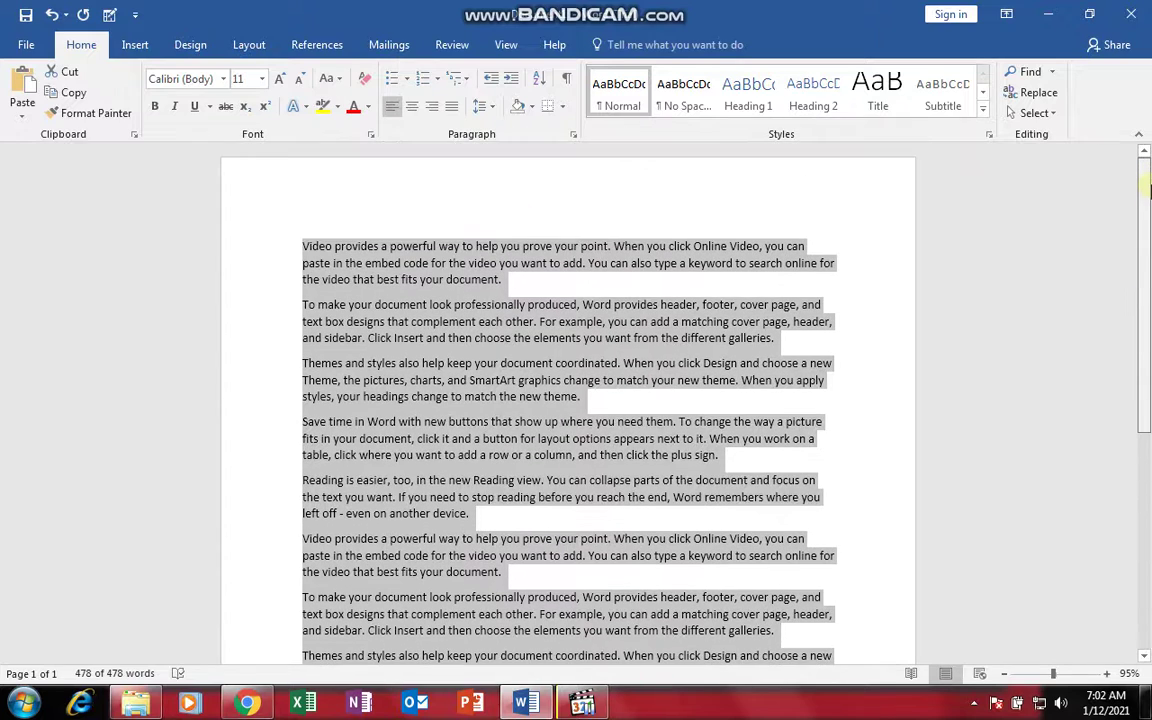
click(560, 343)
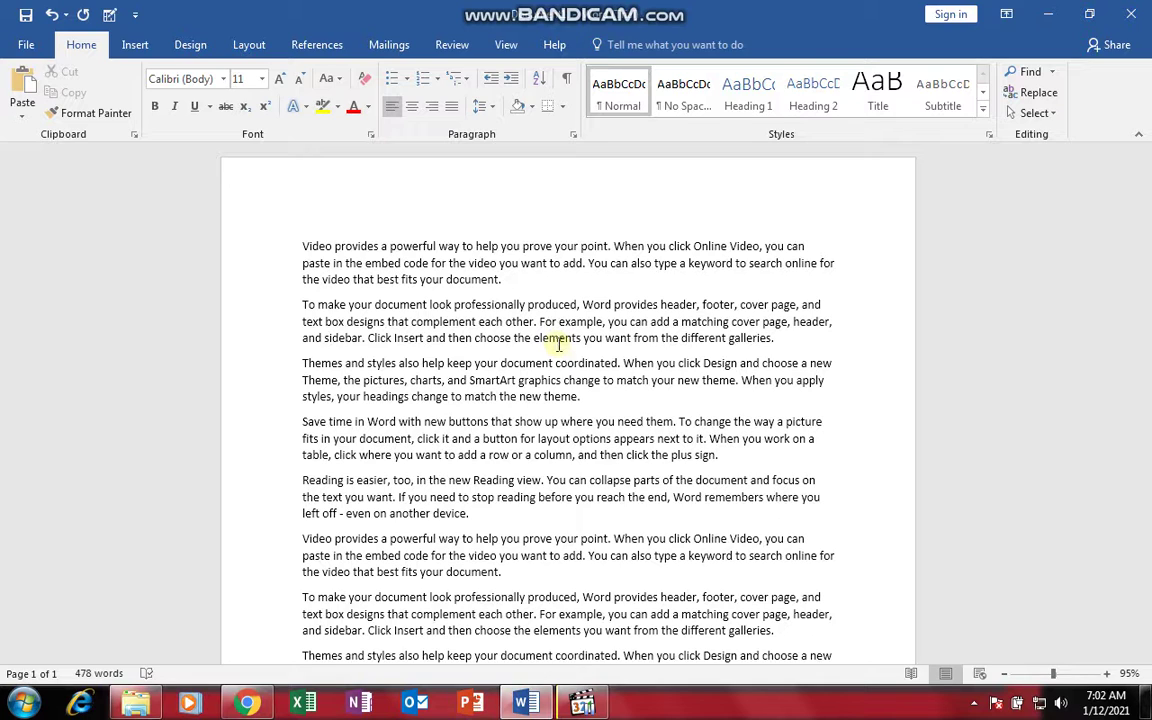
Replace the page's text with ten generated paragraphs of Lorem ipsum placeholder text.
key(ctrl+a)
key(BackSpace)
text(=)
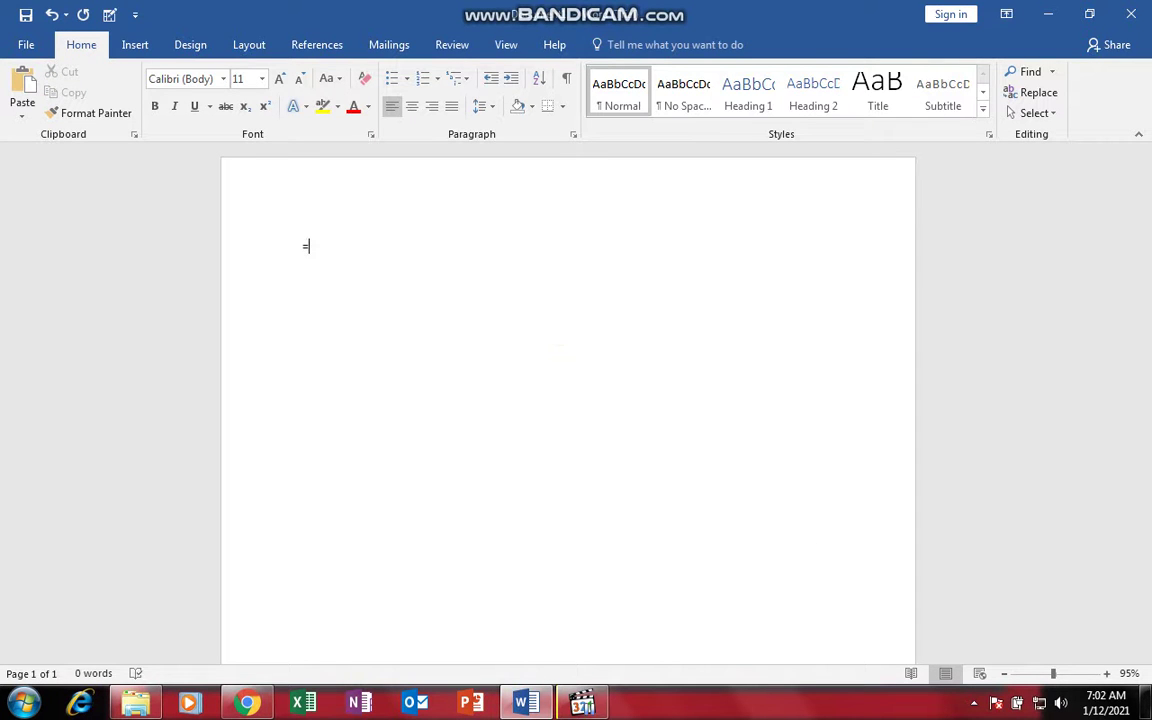
text(rand)
text(10)
text())
key(Return)
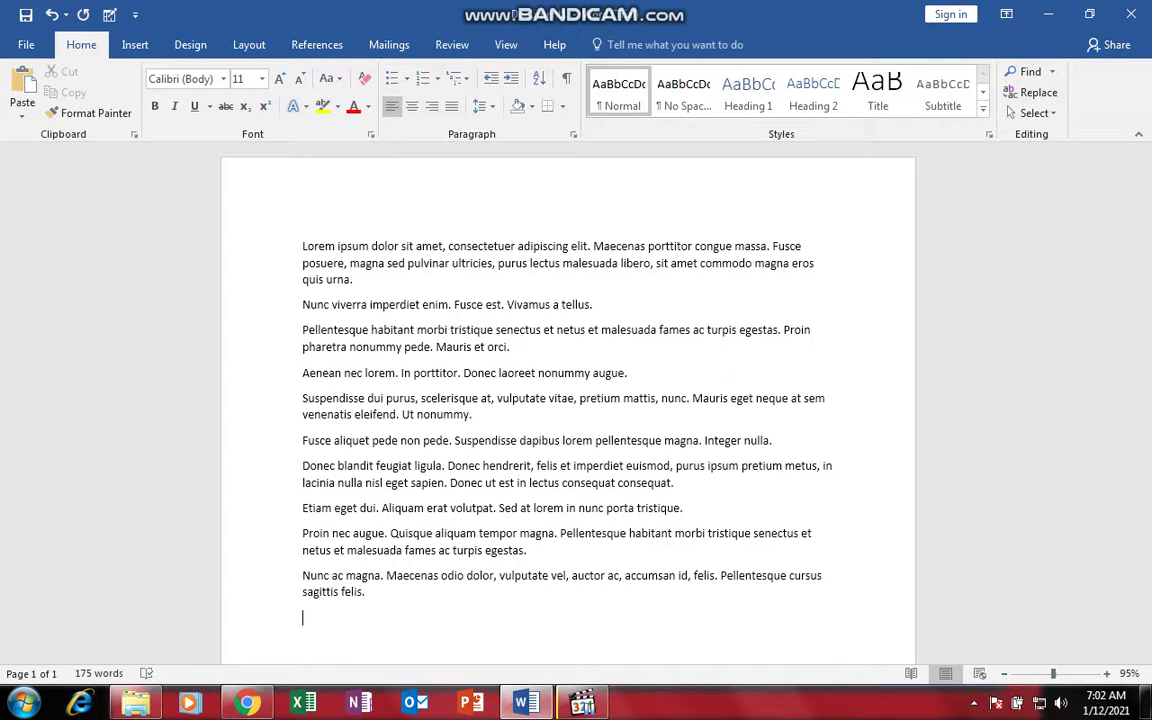
Add default sample text below the Lorem ipsum paragraphs with =rand() and compare the two blocks of text.
text(=)
text(rand())
key(Return)
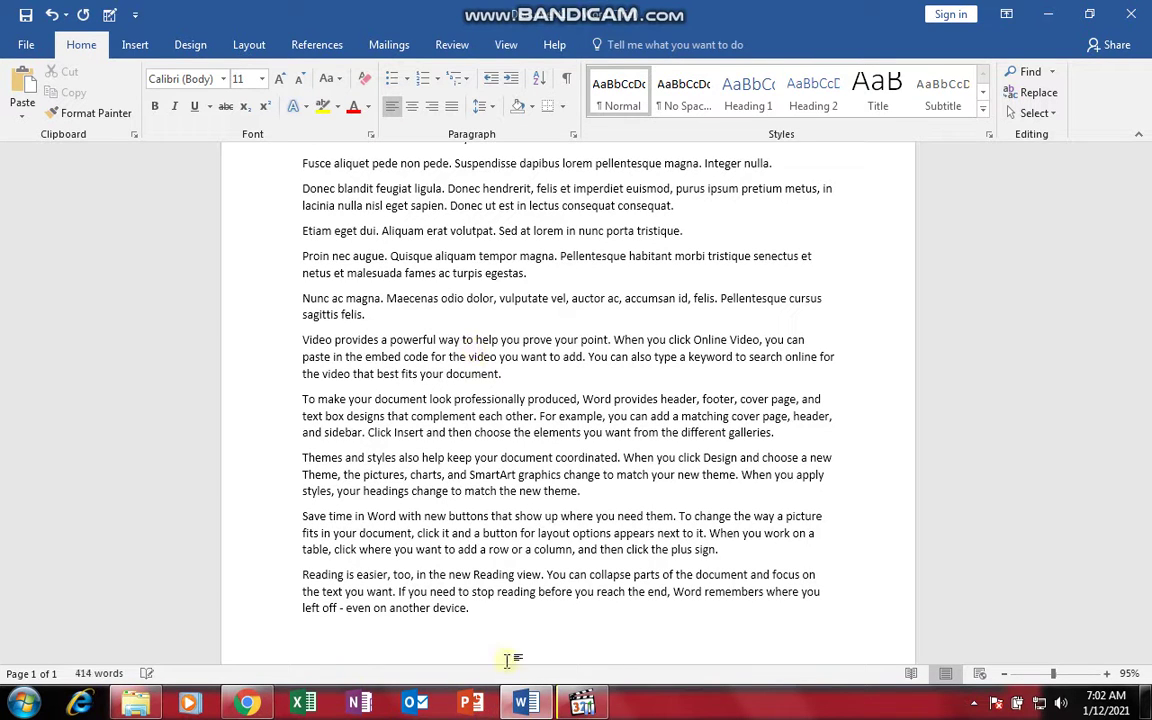
drag(486, 620, 218, 525)
scroll(234, 278, up, 5)
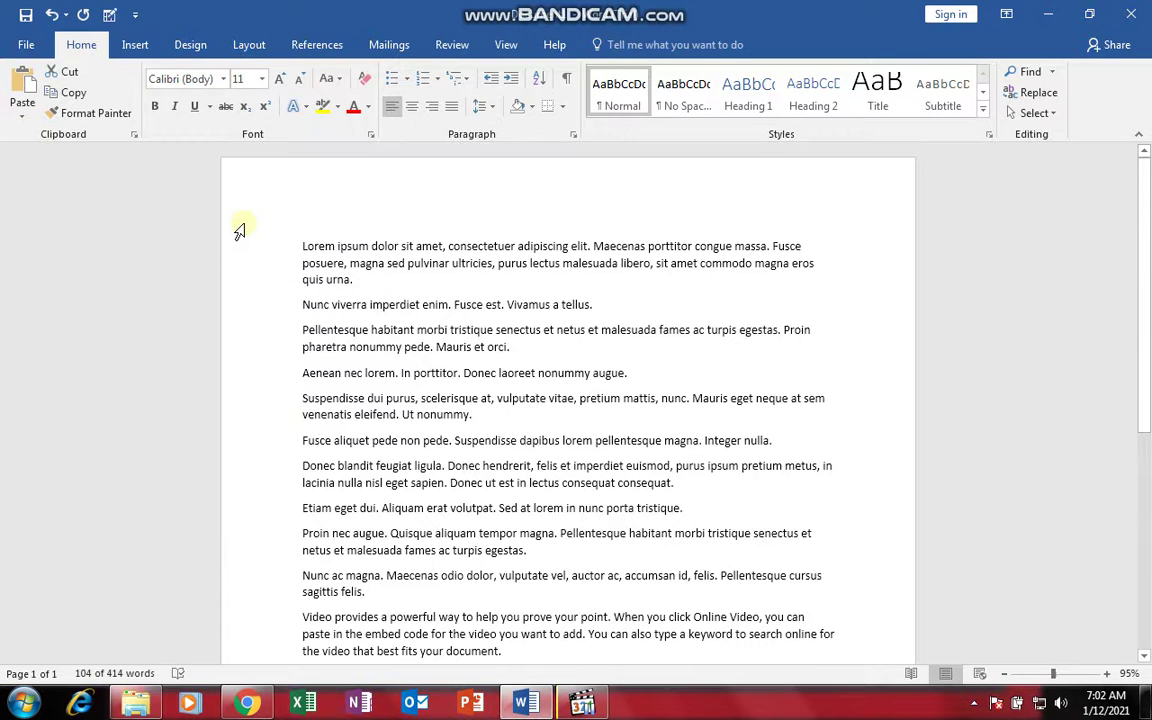
drag(298, 247, 813, 362)
scroll(674, 424, down, 6)
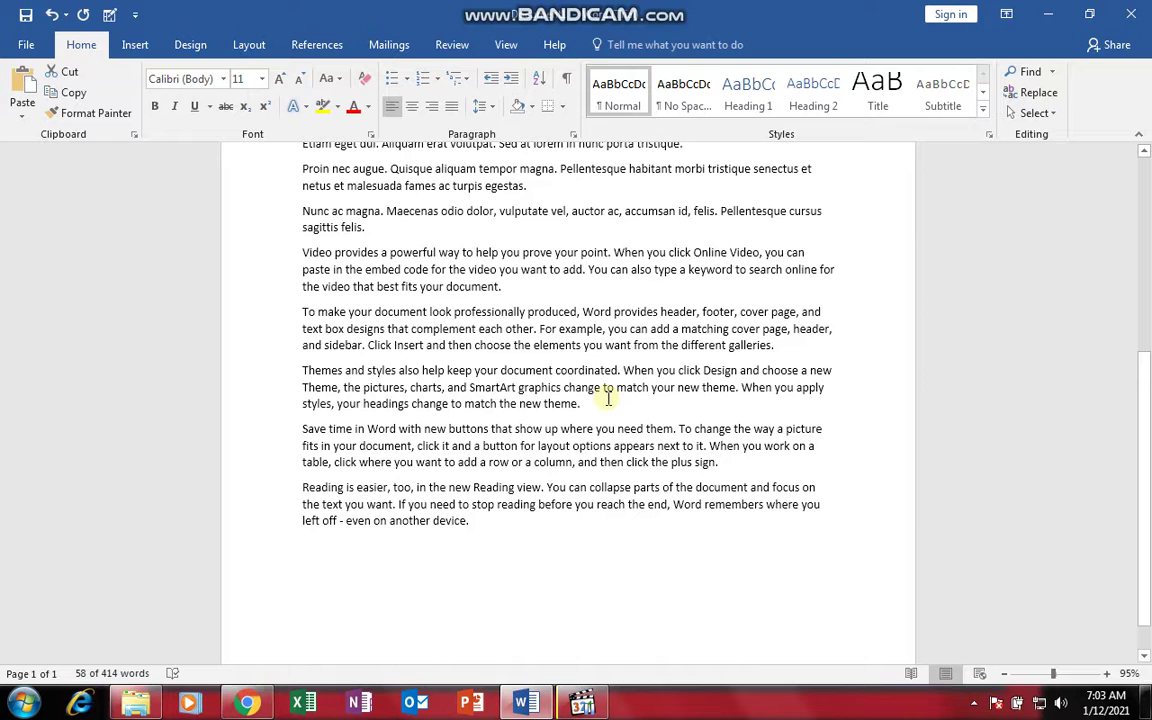
Replace the page's text with ten sample paragraphs of two sentences each, generated with the rand formula.
key(ctrl+a)
key(Delete)
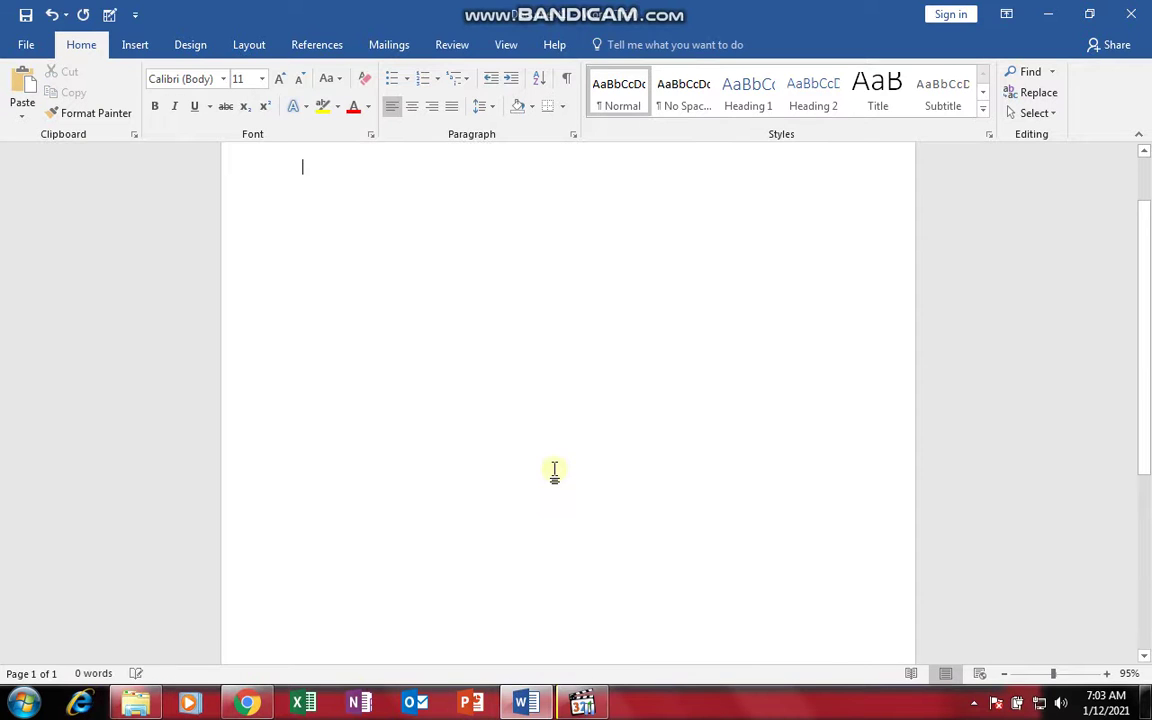
text(=rand()
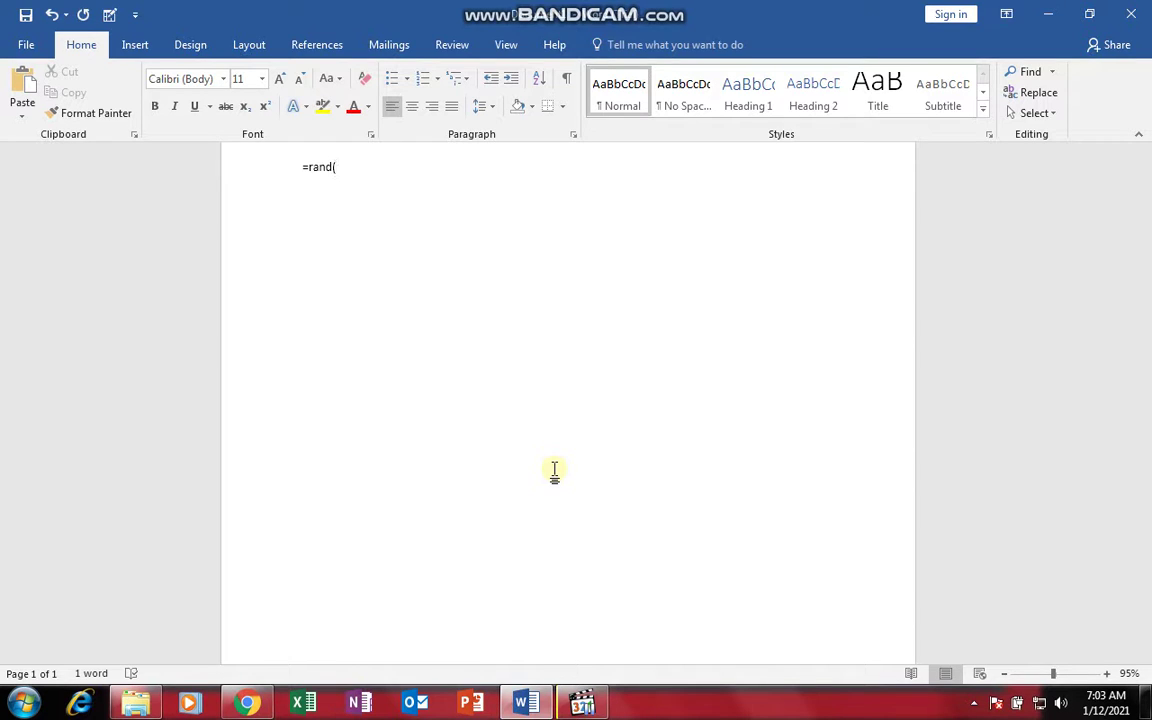
text(1)
text())
key(Return)
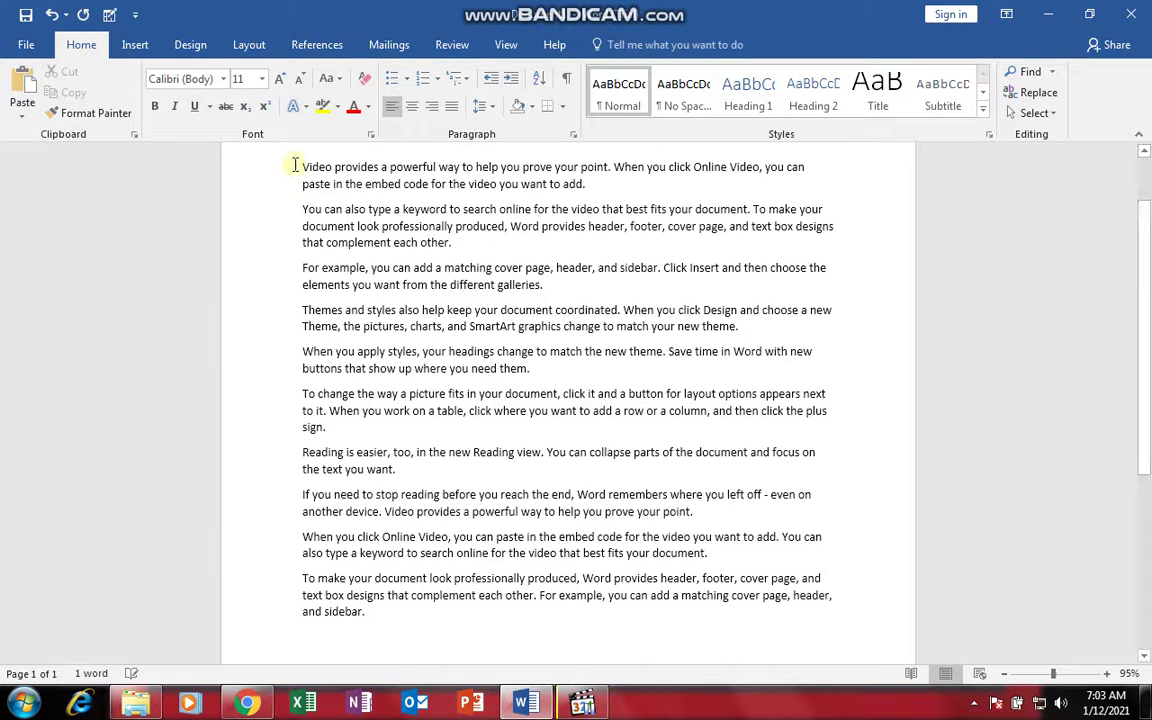
Examine the generated paragraphs one by one, highlighting the first three to check their sentences.
drag(301, 167, 605, 172)
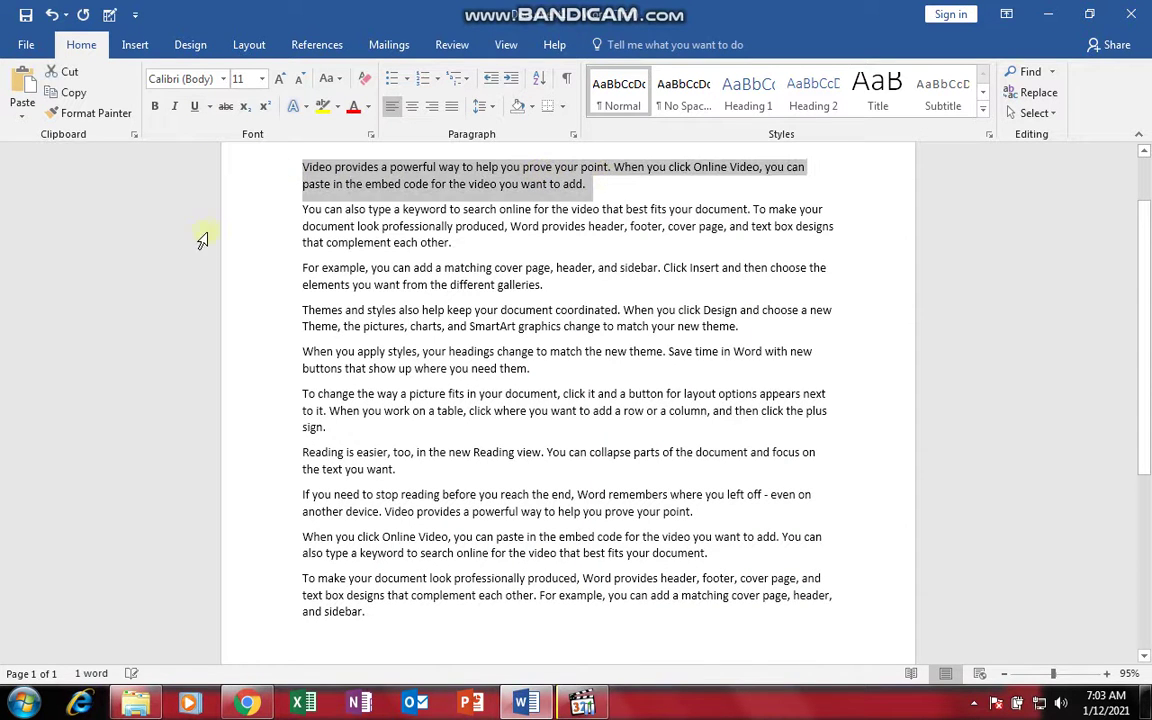
click(289, 210)
drag(316, 216, 465, 242)
click(305, 268)
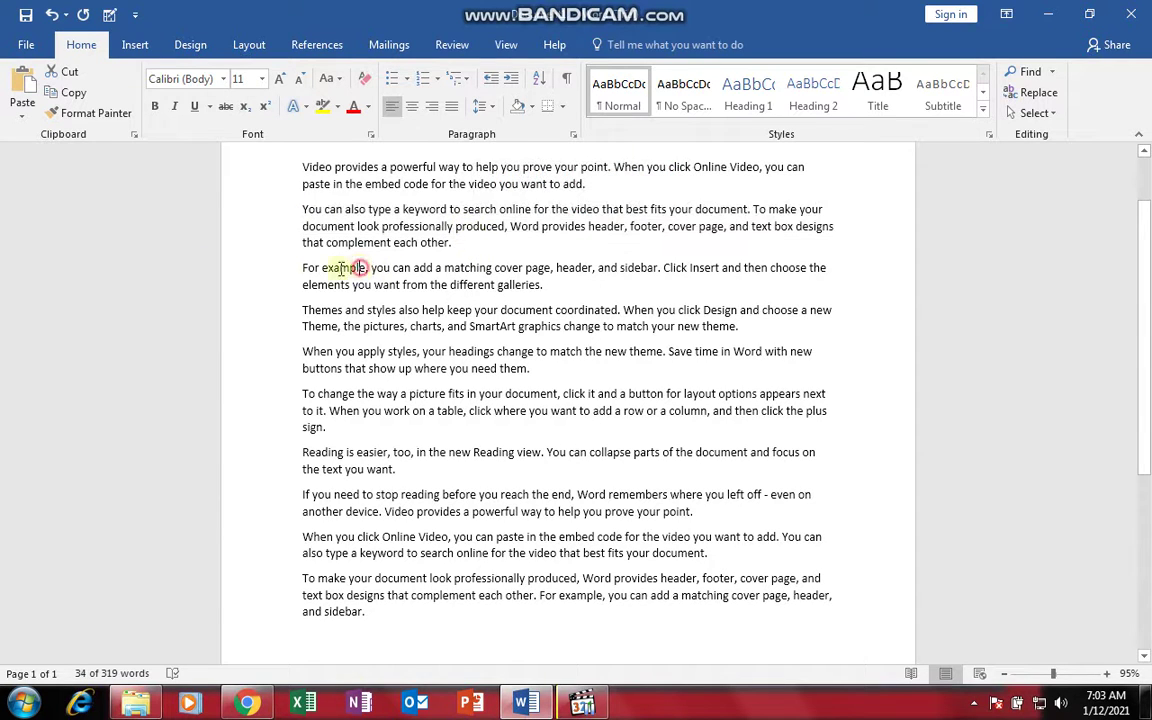
triple_click(305, 268)
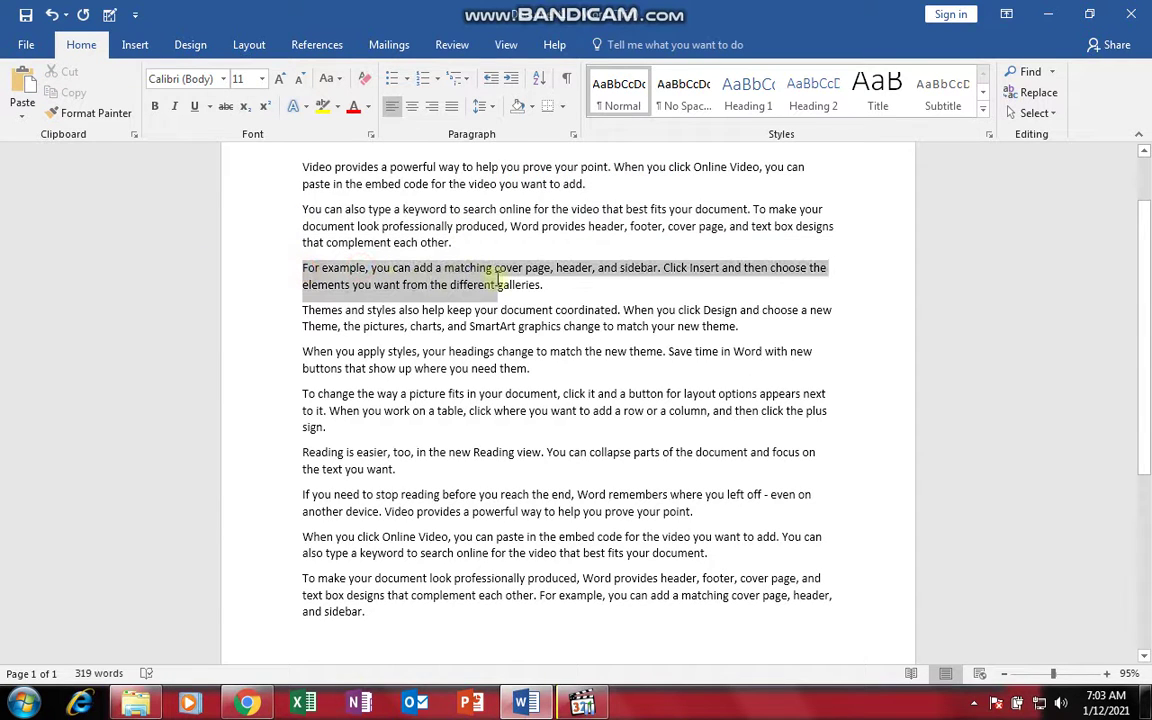
click(430, 300)
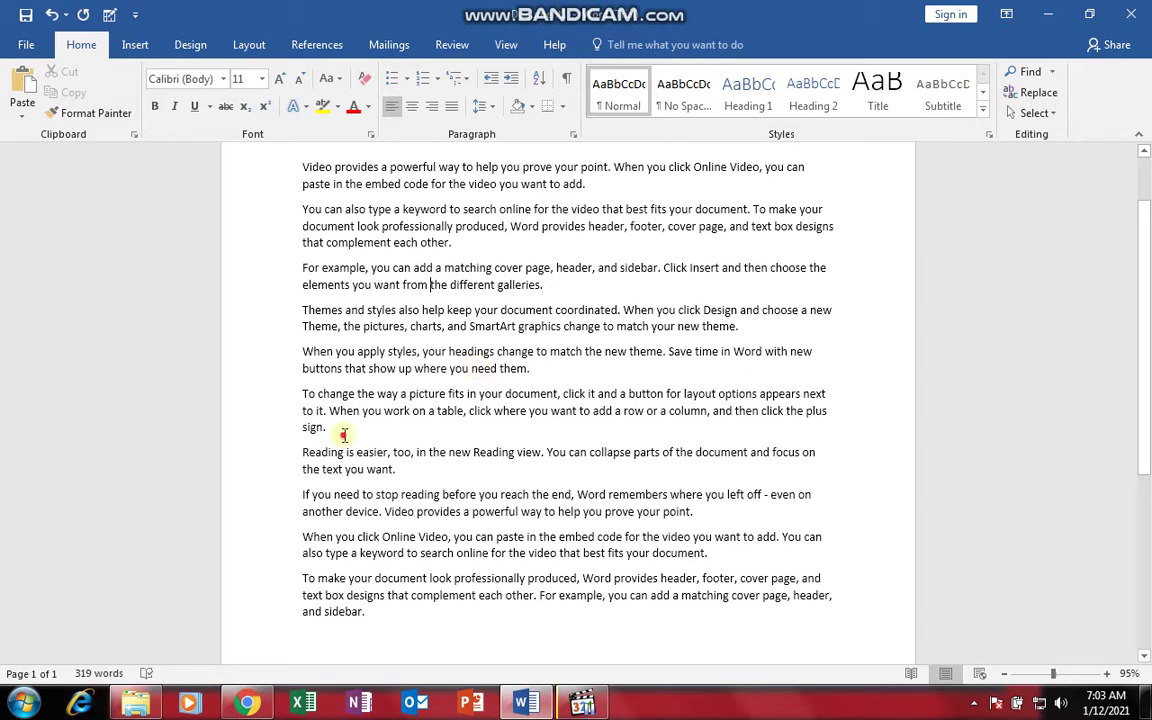
click(312, 425)
click(272, 218)
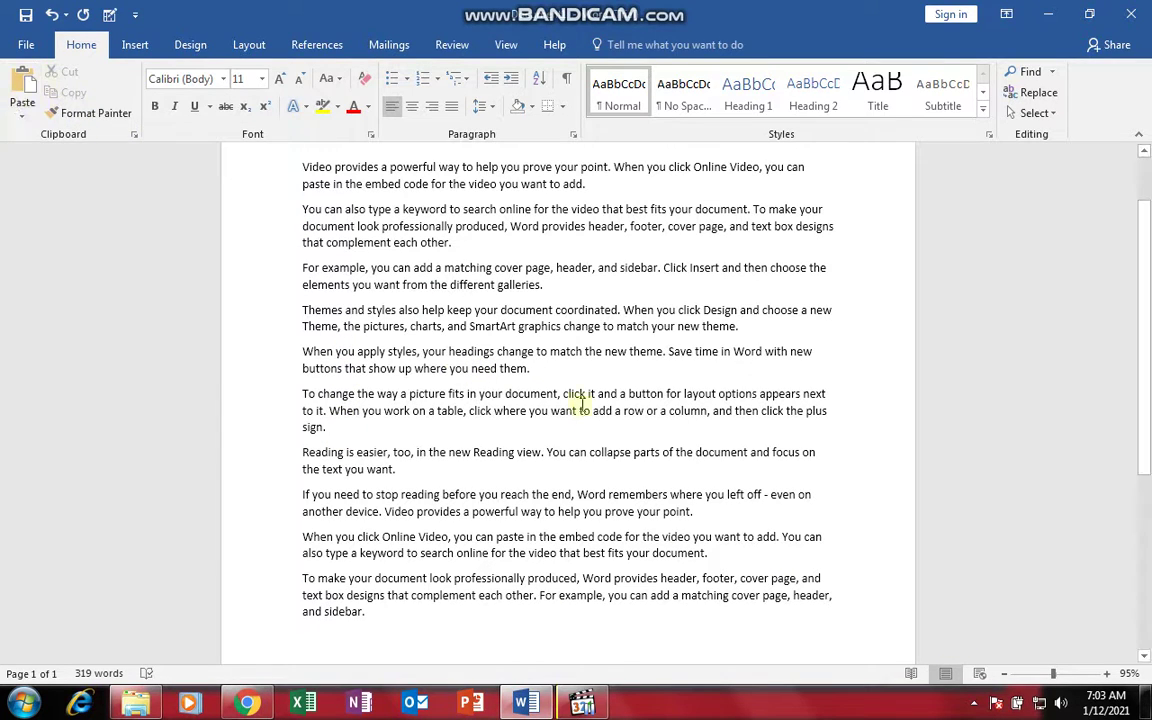
Cut the whole first paragraph, beginning "Video provides a powerful way", from the document.
scroll(1148, 318, up, 2)
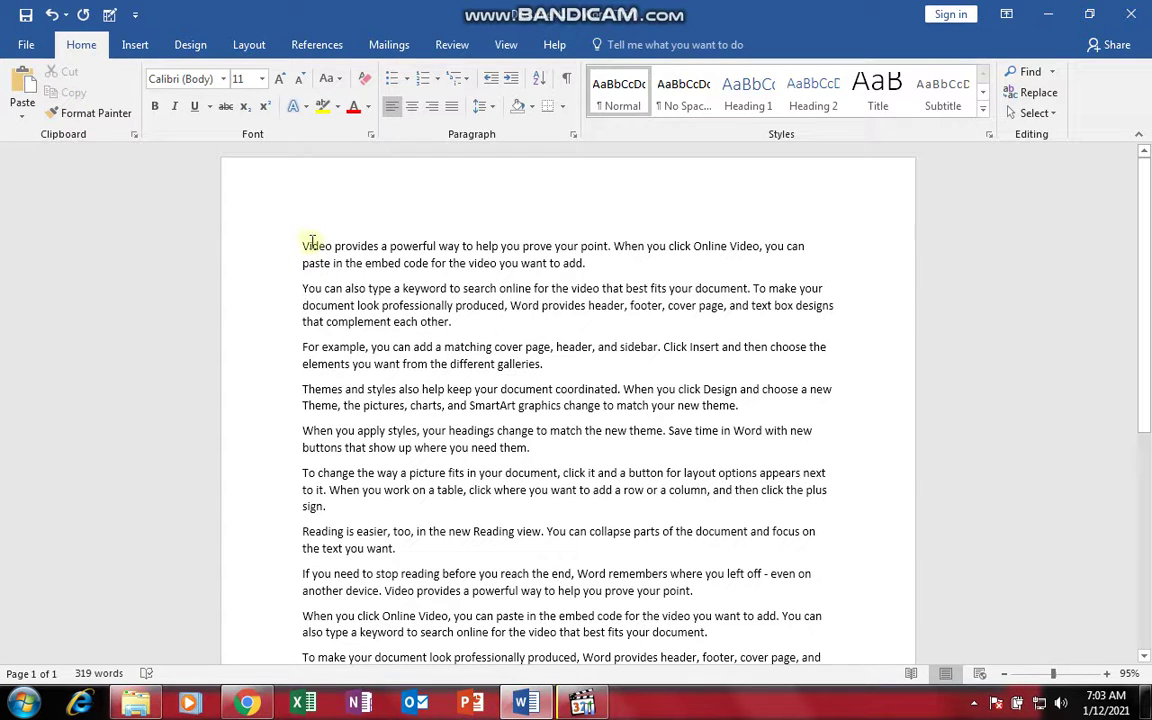
drag(300, 246, 607, 265)
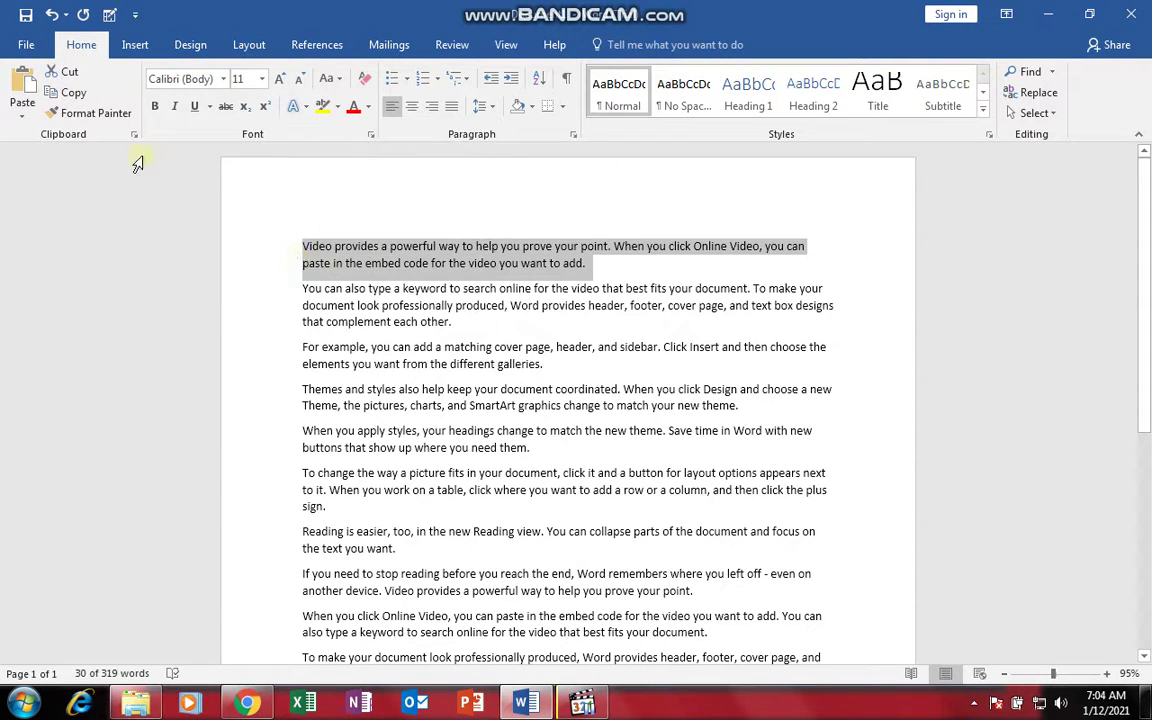
click(68, 73)
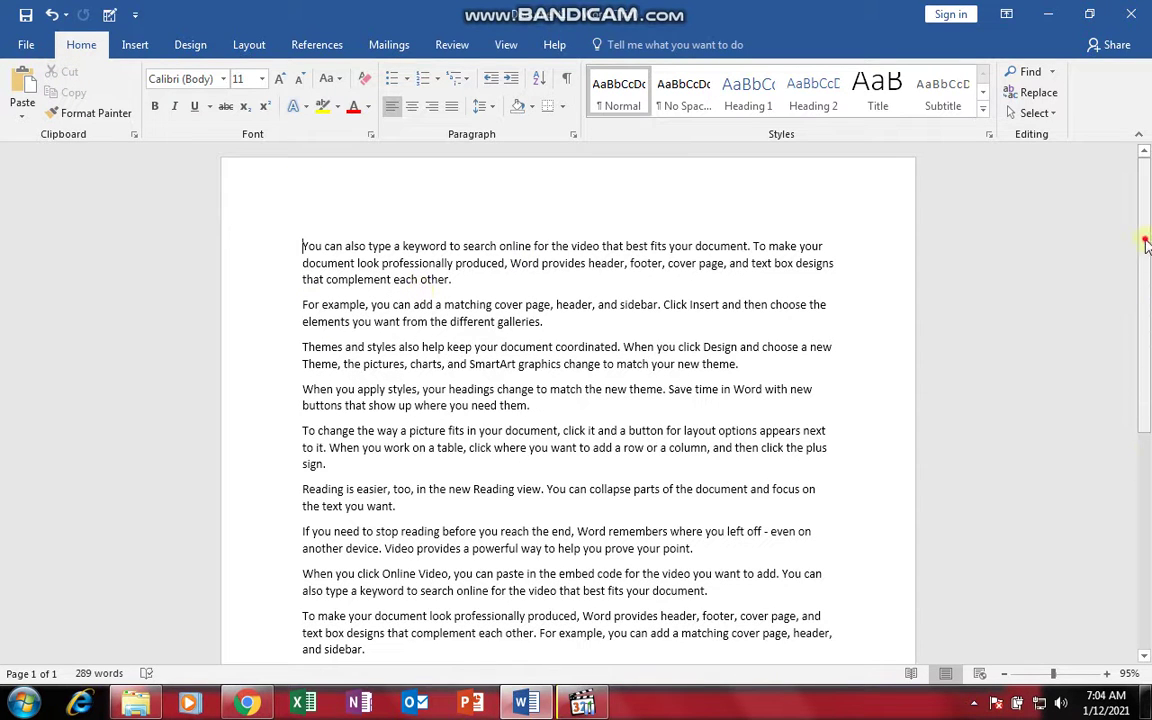
Paste the cut "Video provides a powerful way" paragraph on the empty line at the end of the document.
scroll(1146, 244, down, 7)
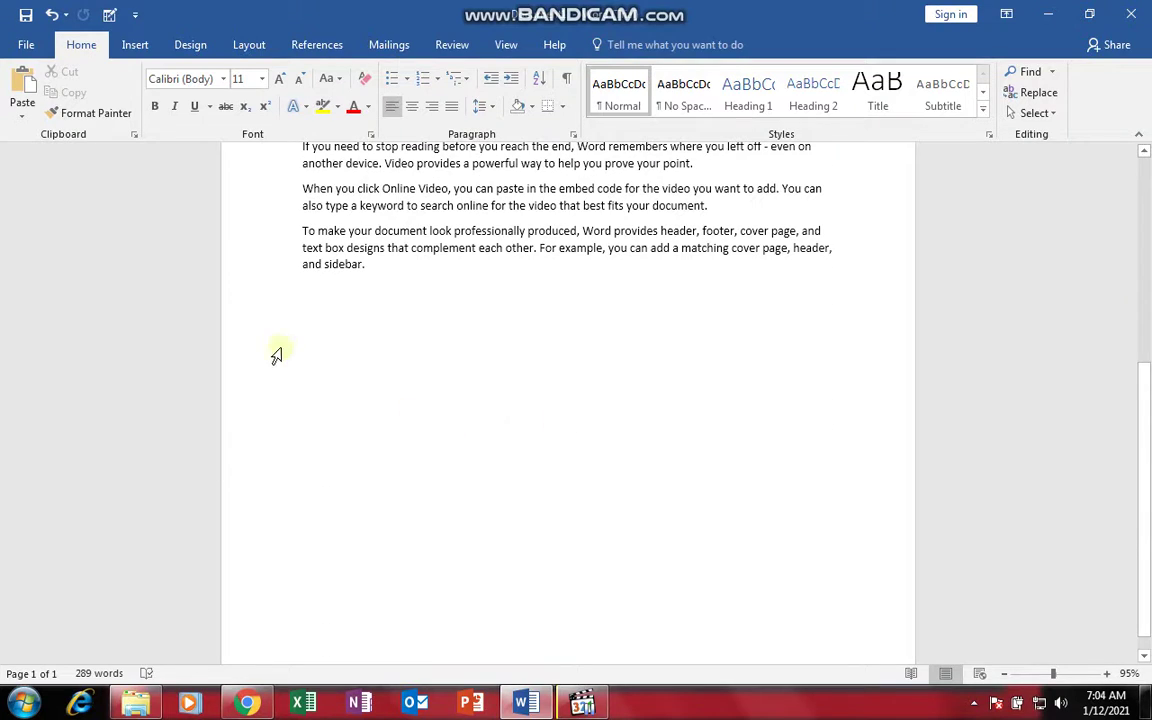
click(311, 309)
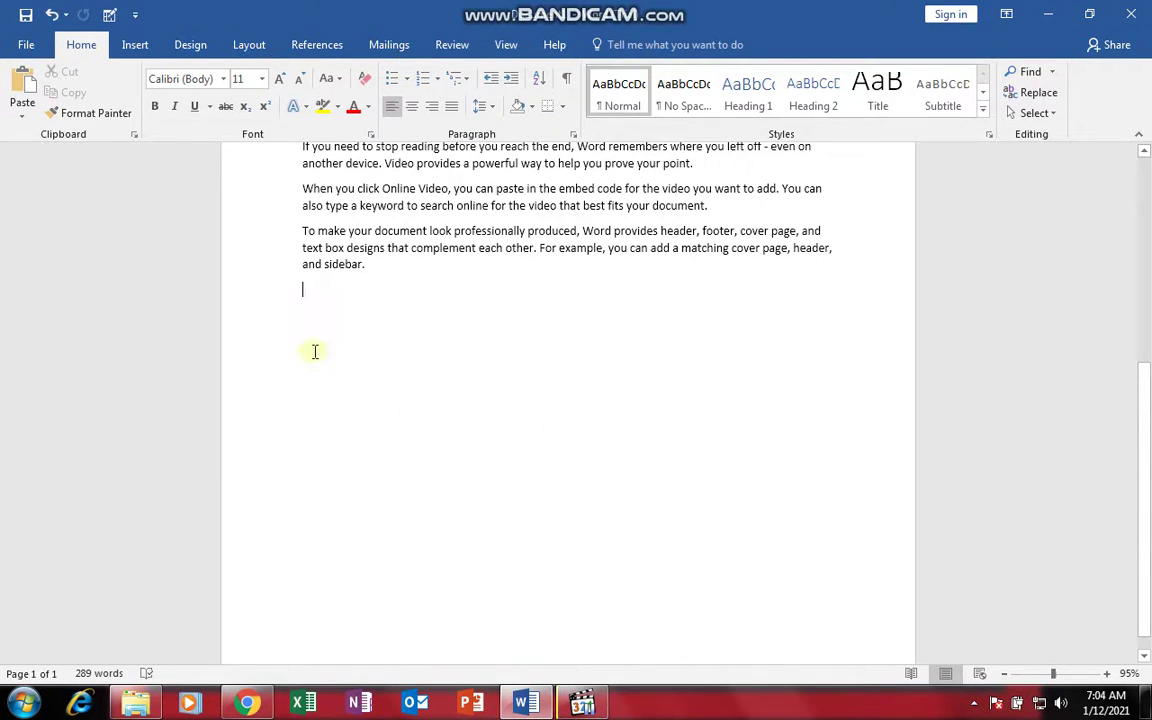
click(19, 95)
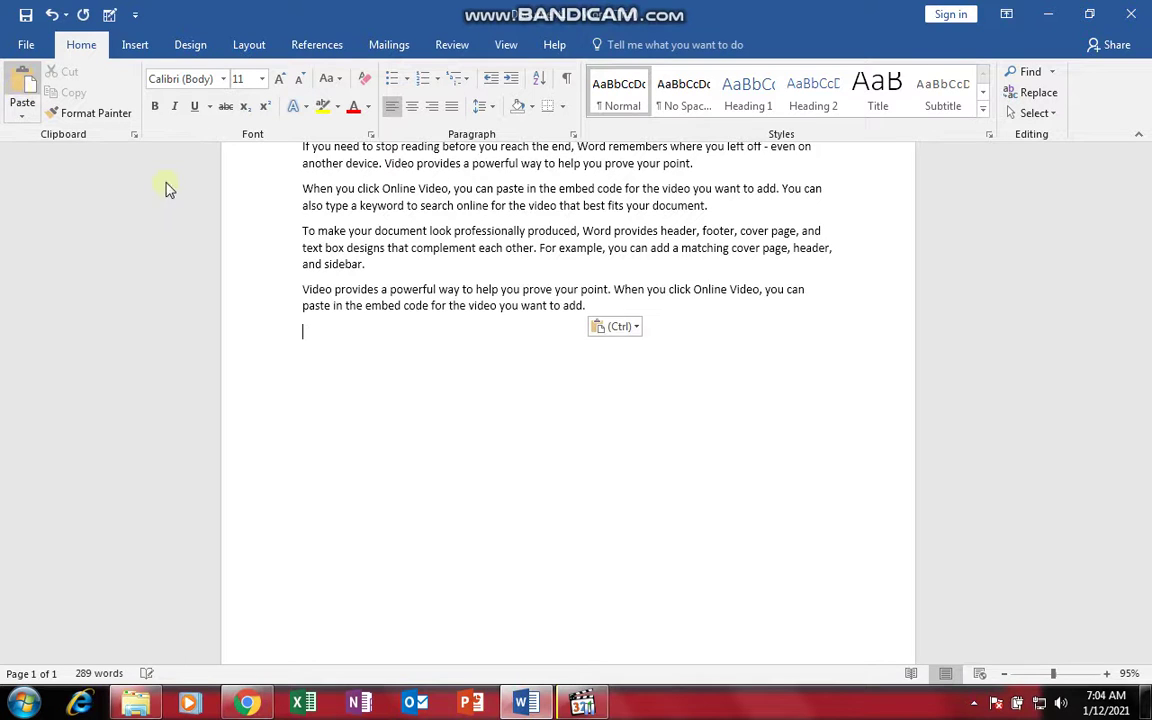
Copy the pasted last paragraph, beginning "Video provides a powerful way".
drag(302, 264, 436, 290)
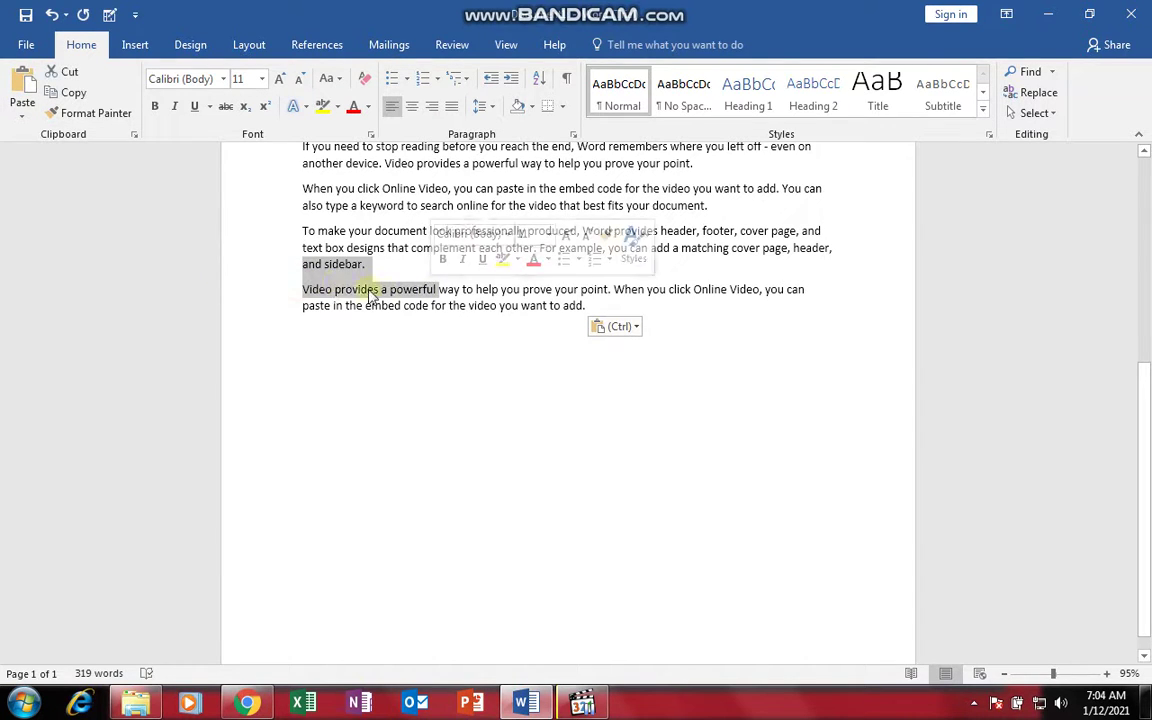
click(300, 289)
click(289, 289)
drag(340, 300, 574, 316)
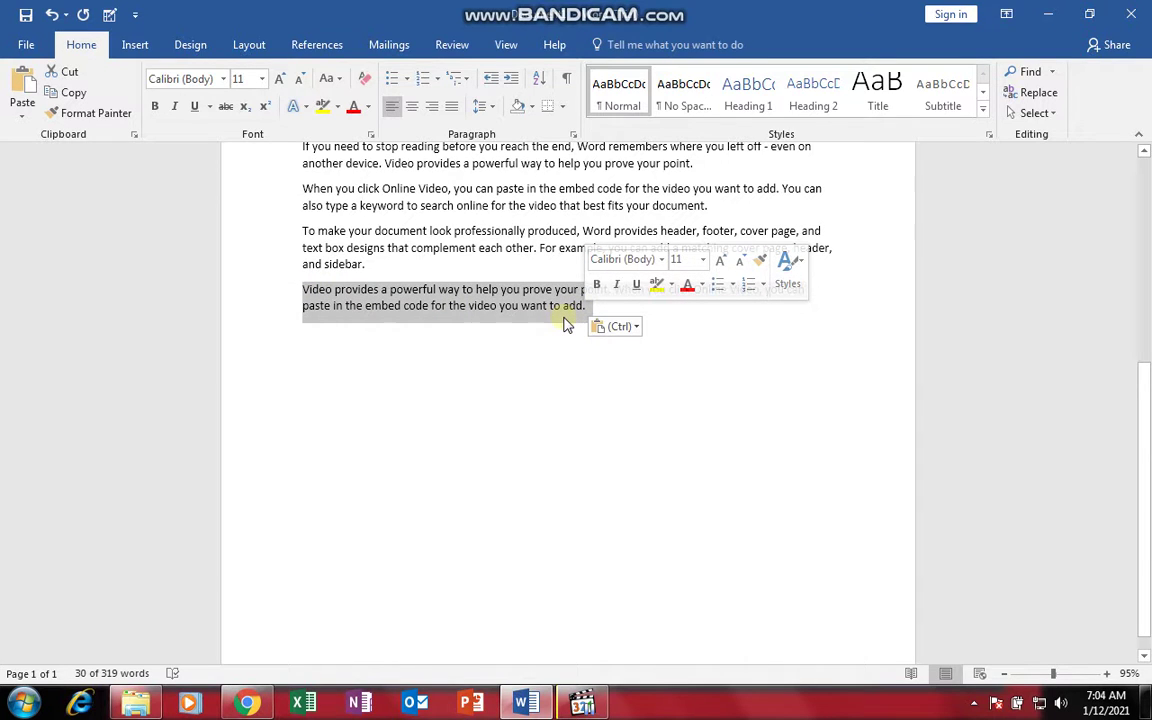
click(70, 92)
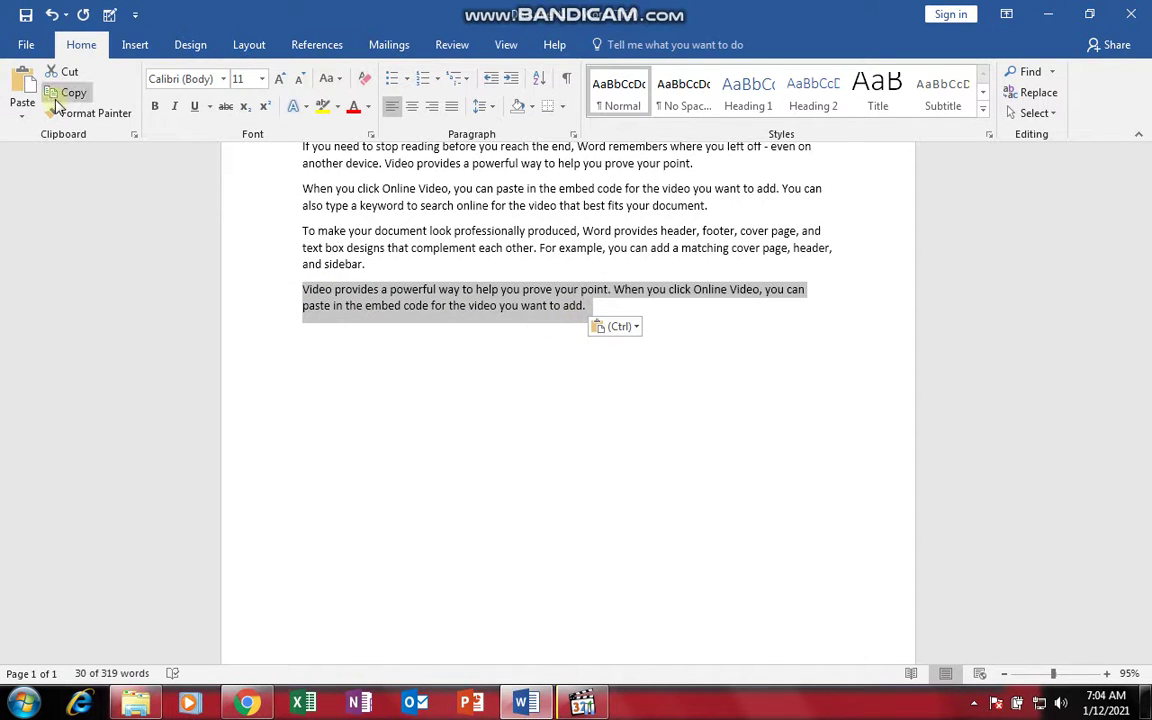
Copy the whole first paragraph, beginning "You can also type a keyword".
drag(1149, 420, 1140, 145)
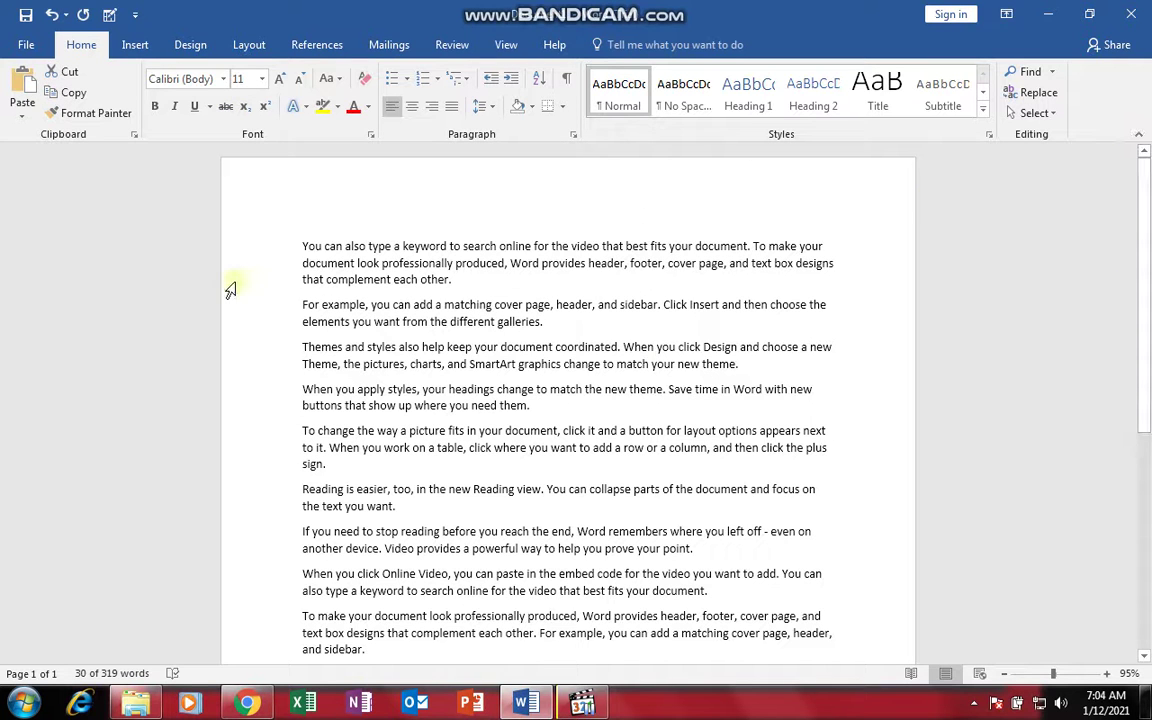
click(328, 263)
drag(286, 256, 450, 283)
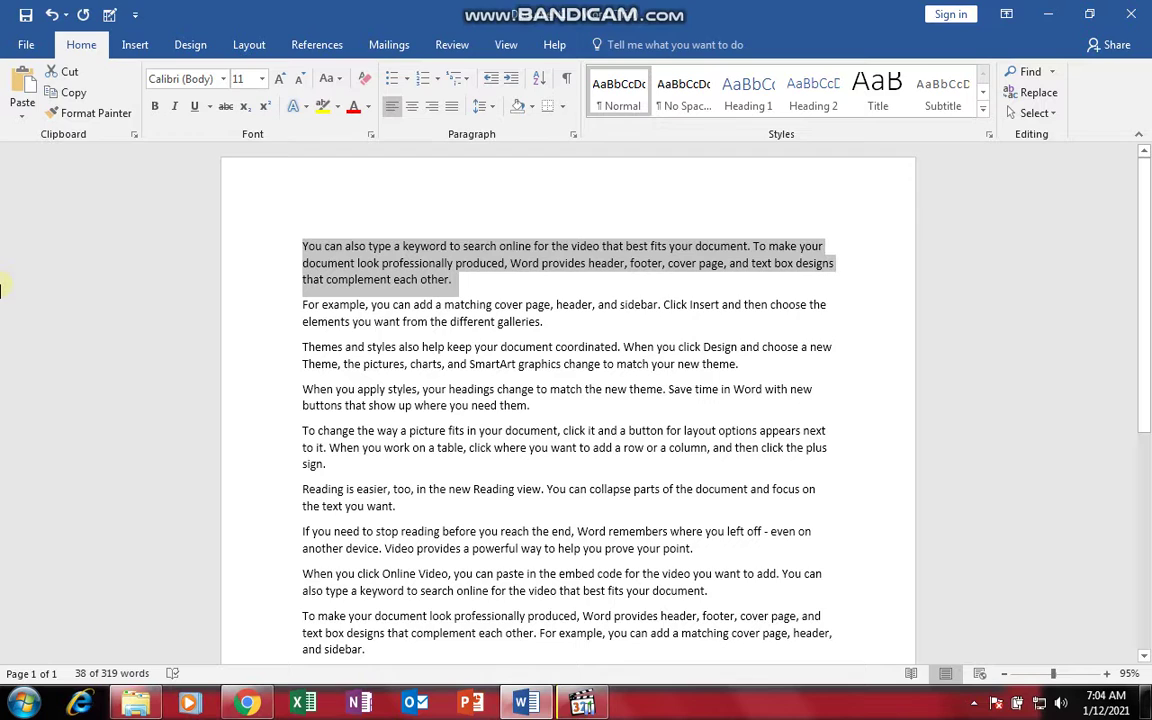
click(70, 93)
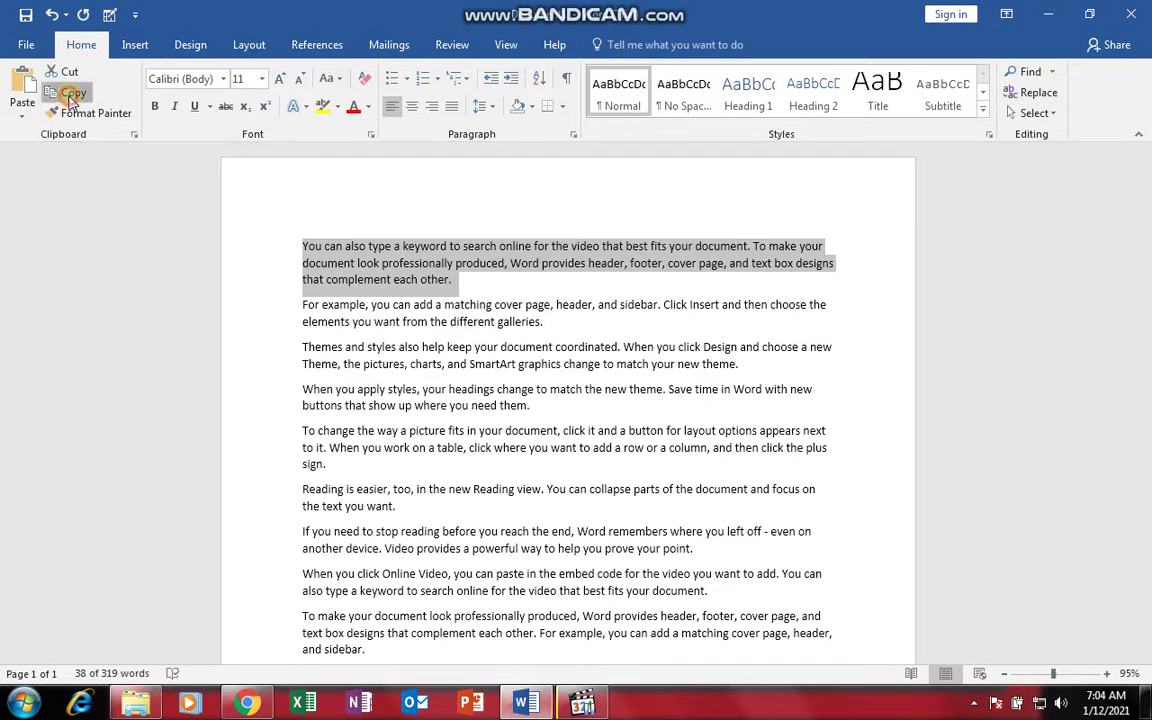
click(389, 263)
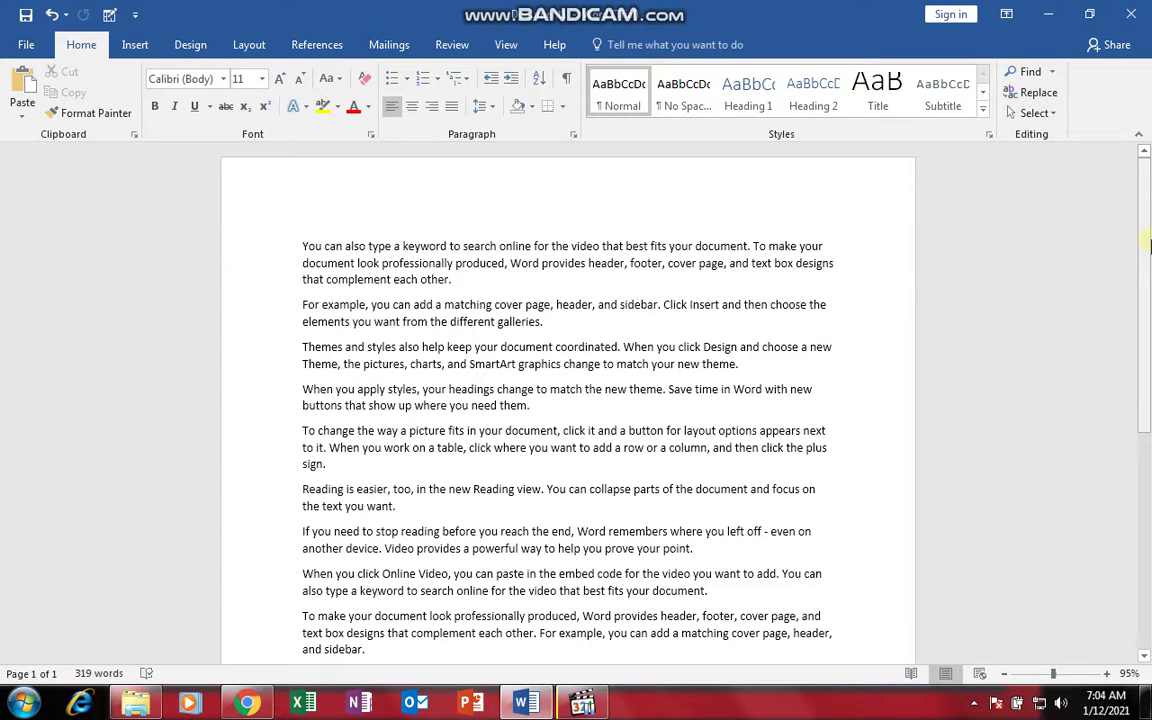
Paste the copied paragraph twice at the end of the document and check both copies.
scroll(718, 479, down, 8)
click(308, 319)
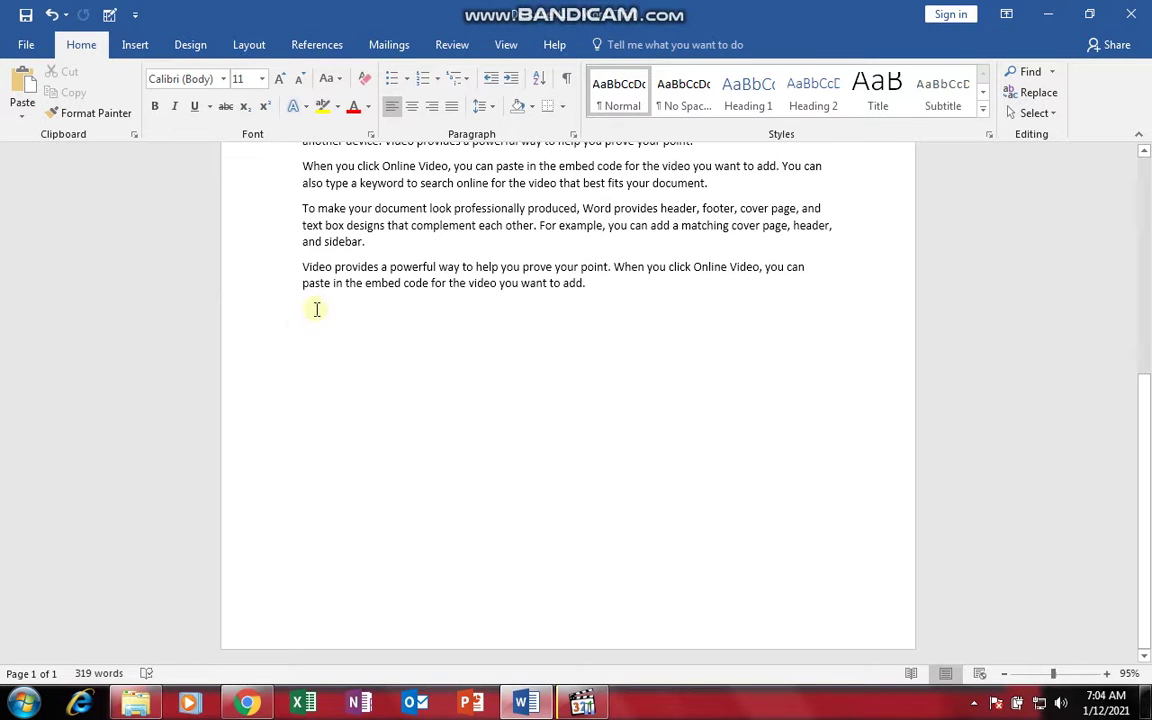
click(22, 87)
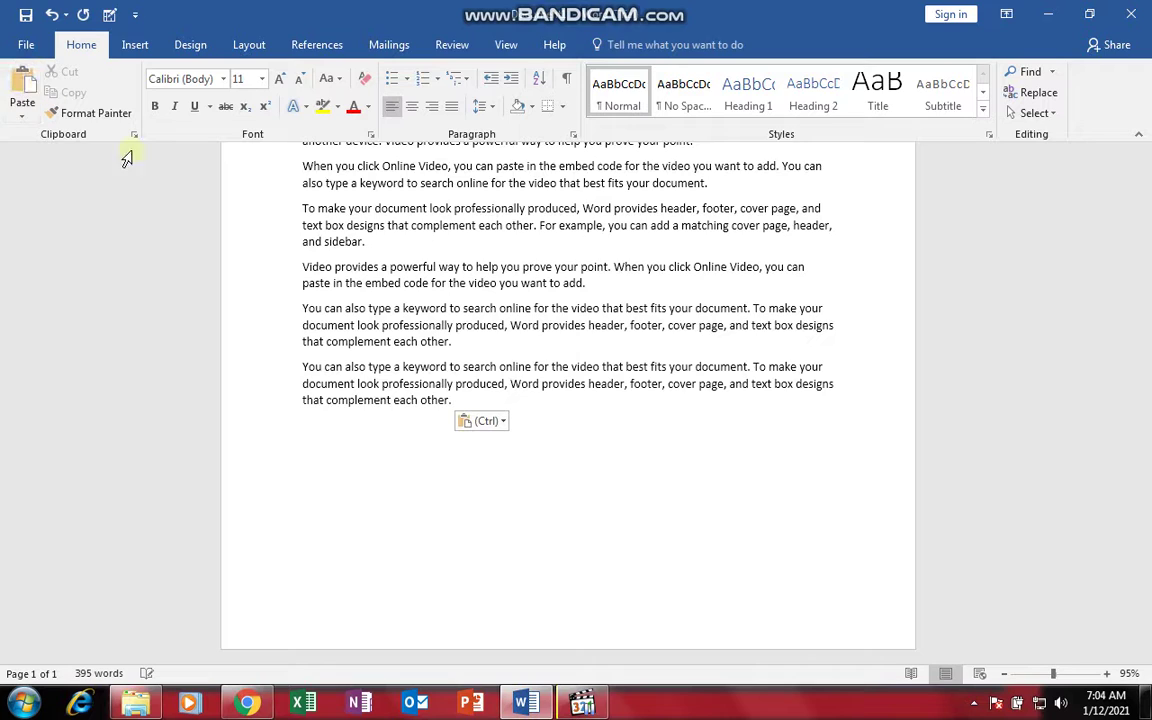
drag(289, 316, 458, 404)
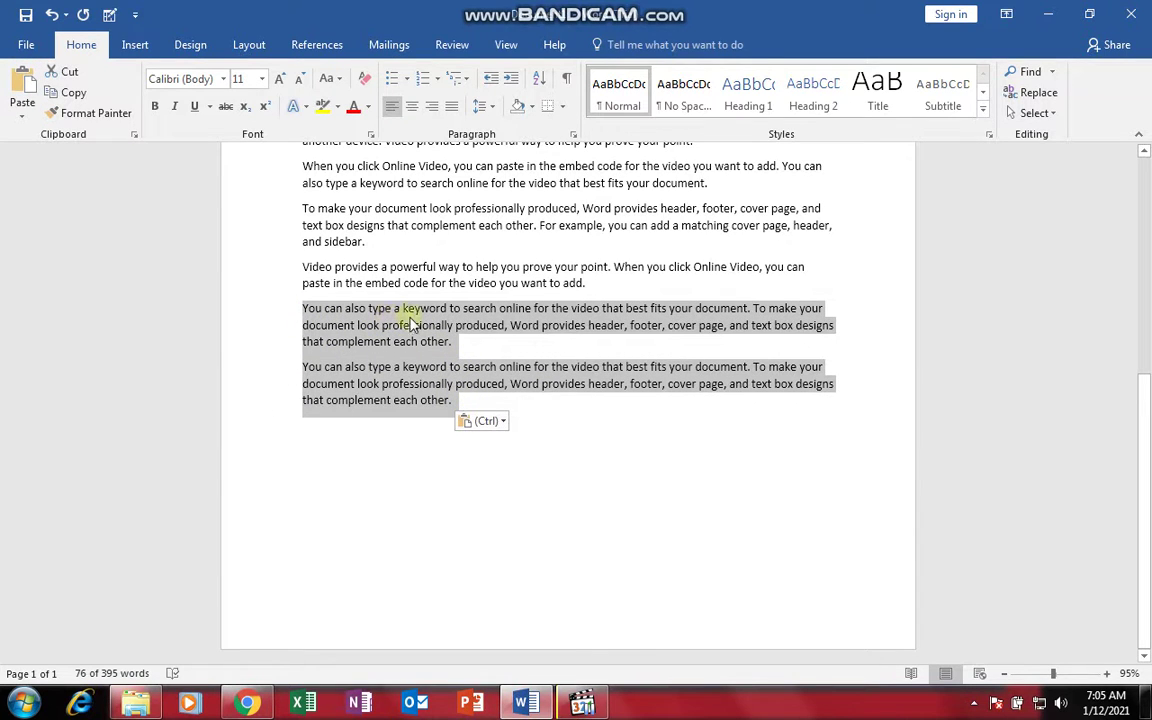
key(Right)
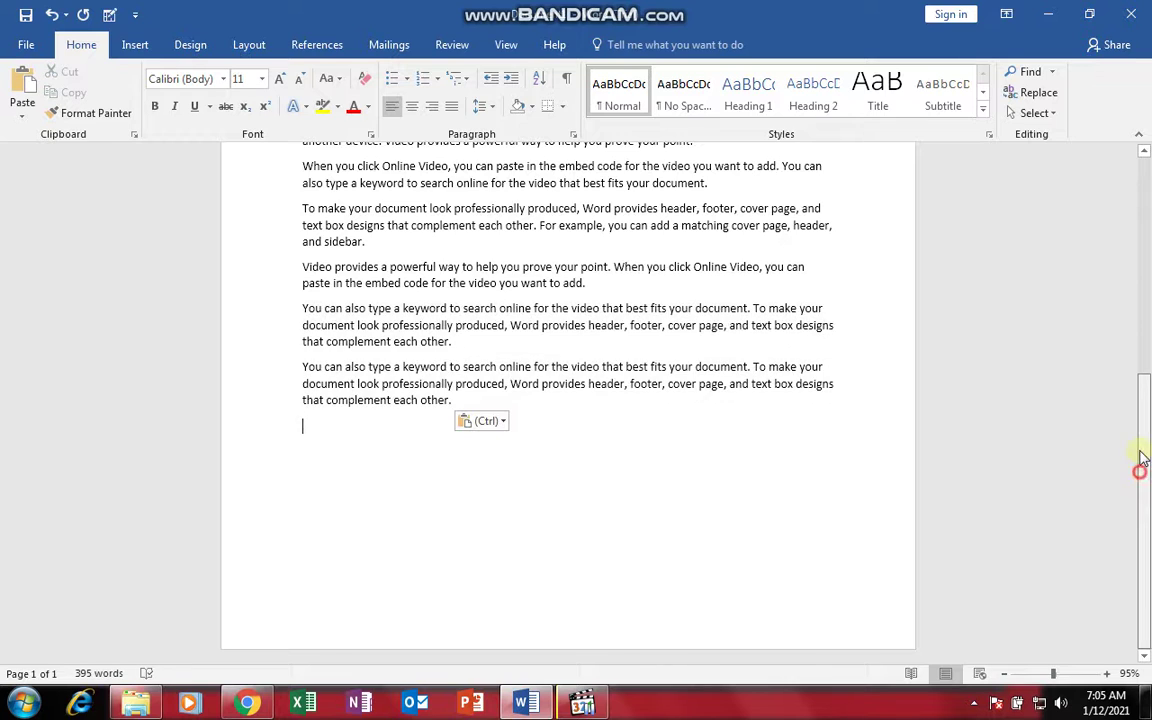
Select the document's first paragraph and examine the descriptions of the Copy and Format Painter commands.
scroll(390, 308, up, 8)
click(285, 249)
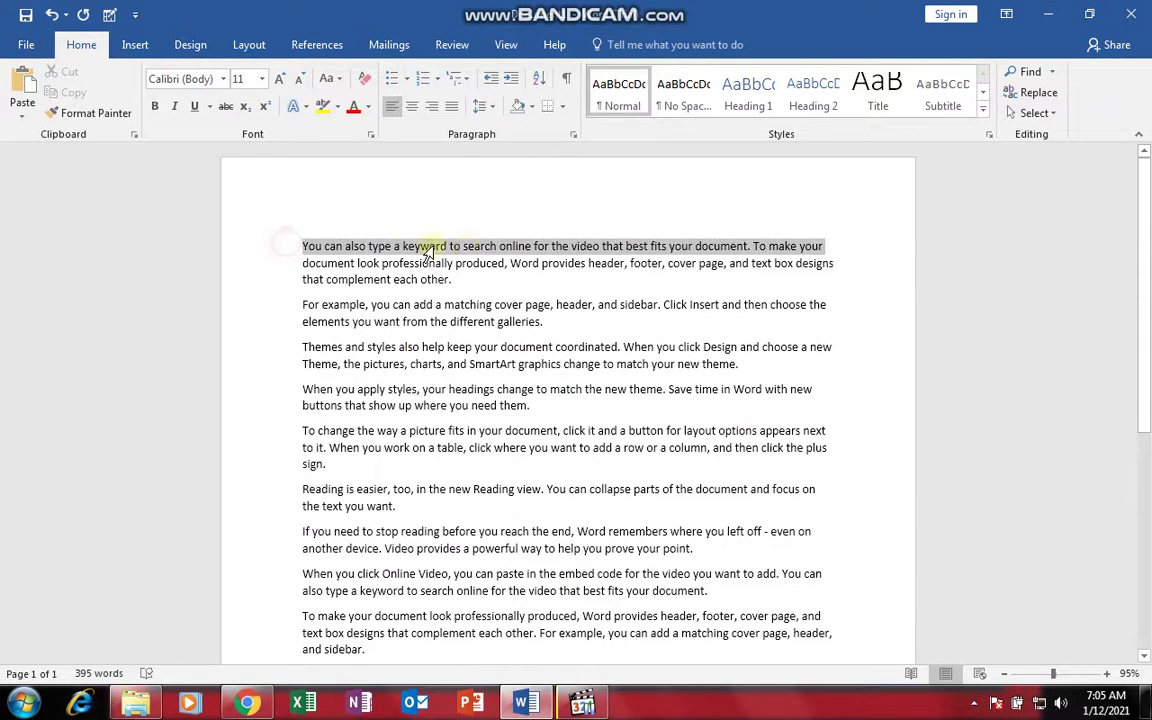
triple_click(432, 278)
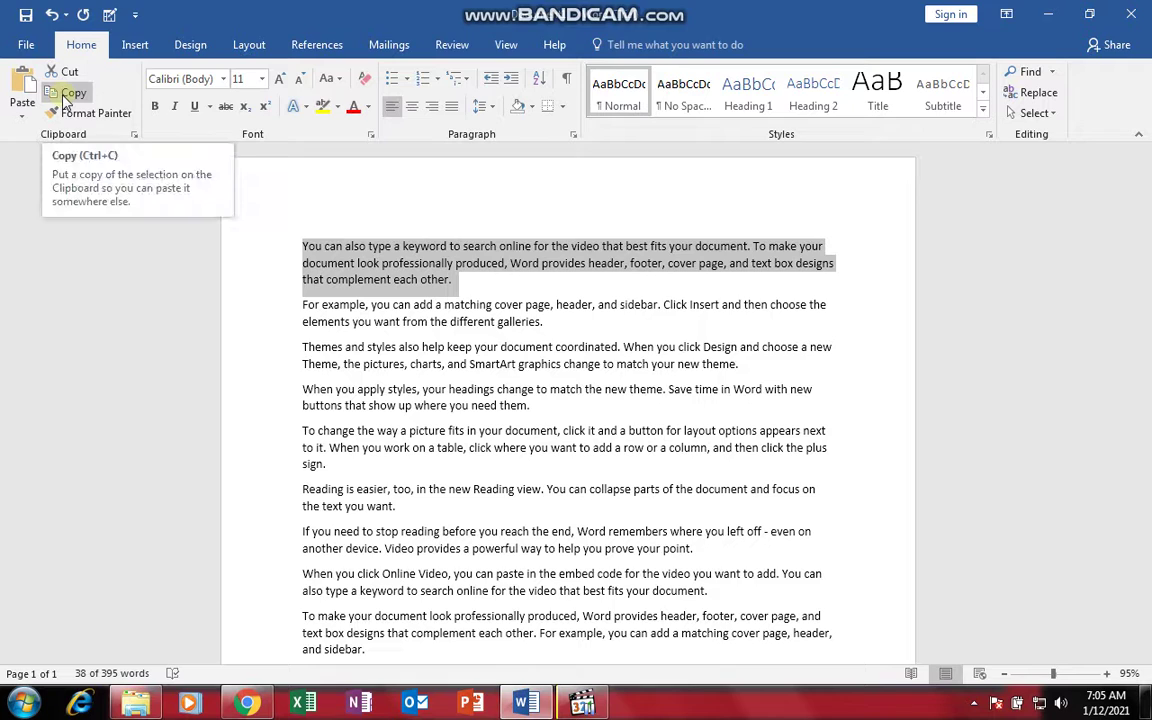
click(70, 96)
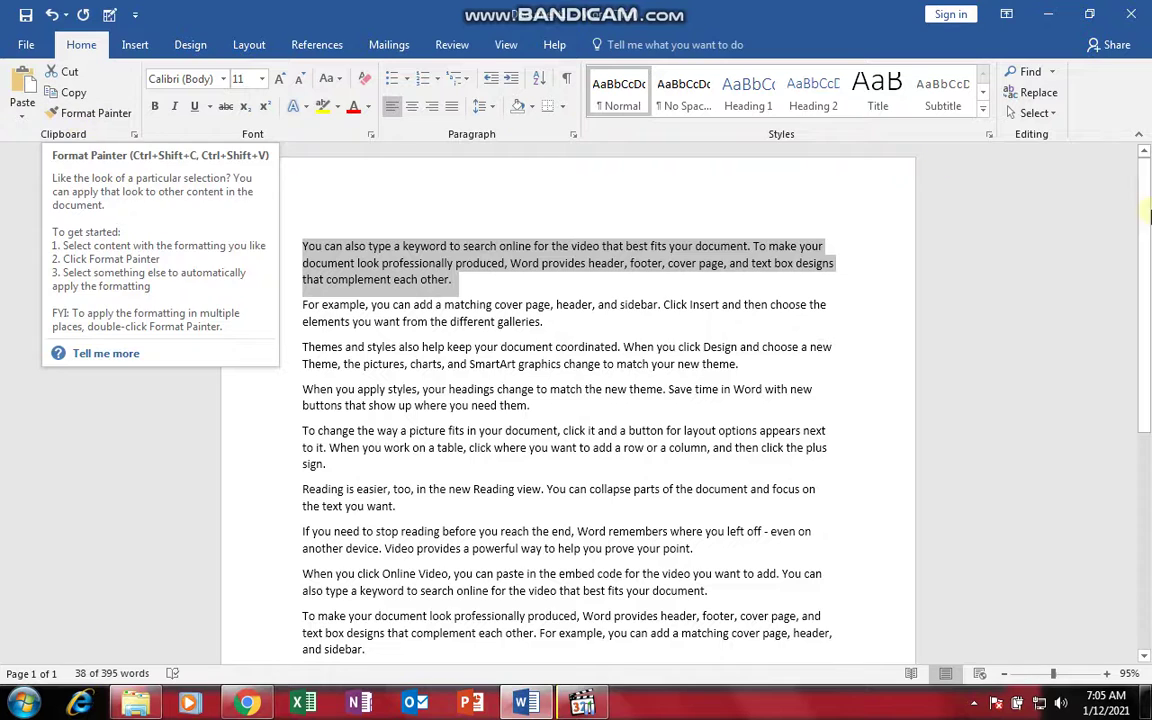
Format the "Video provides a powerful way" paragraph and the one directly below it in red, 16-point Algerian.
scroll(1147, 510, down, 7)
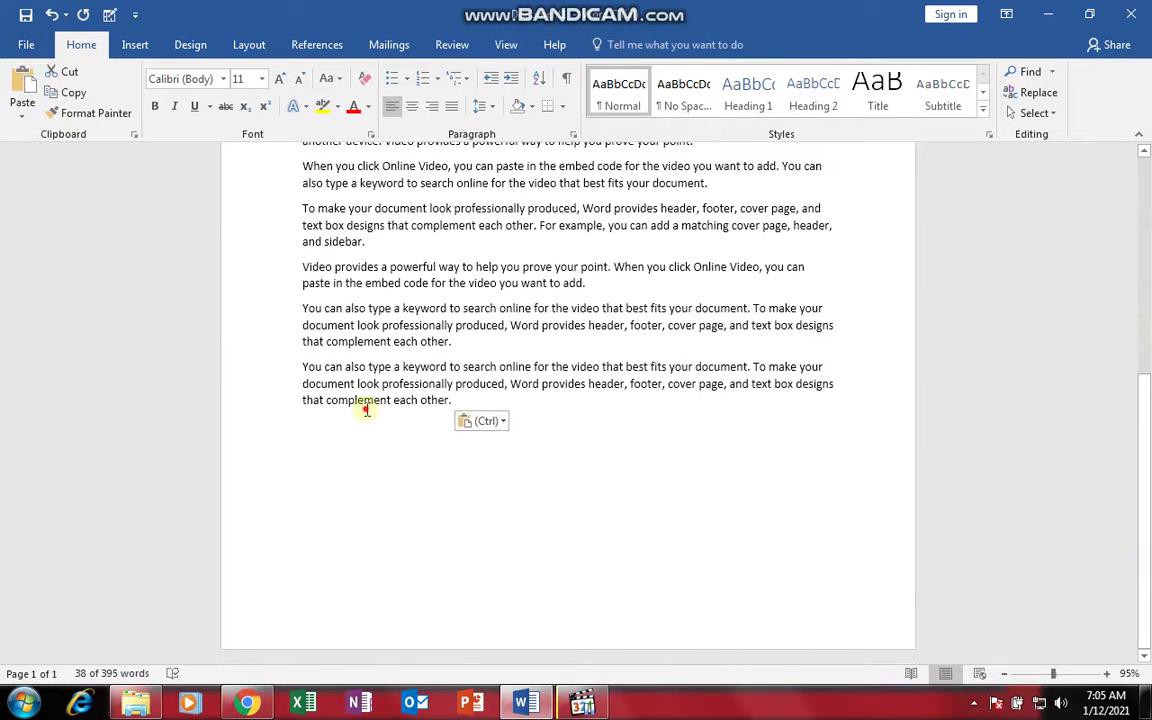
click(370, 438)
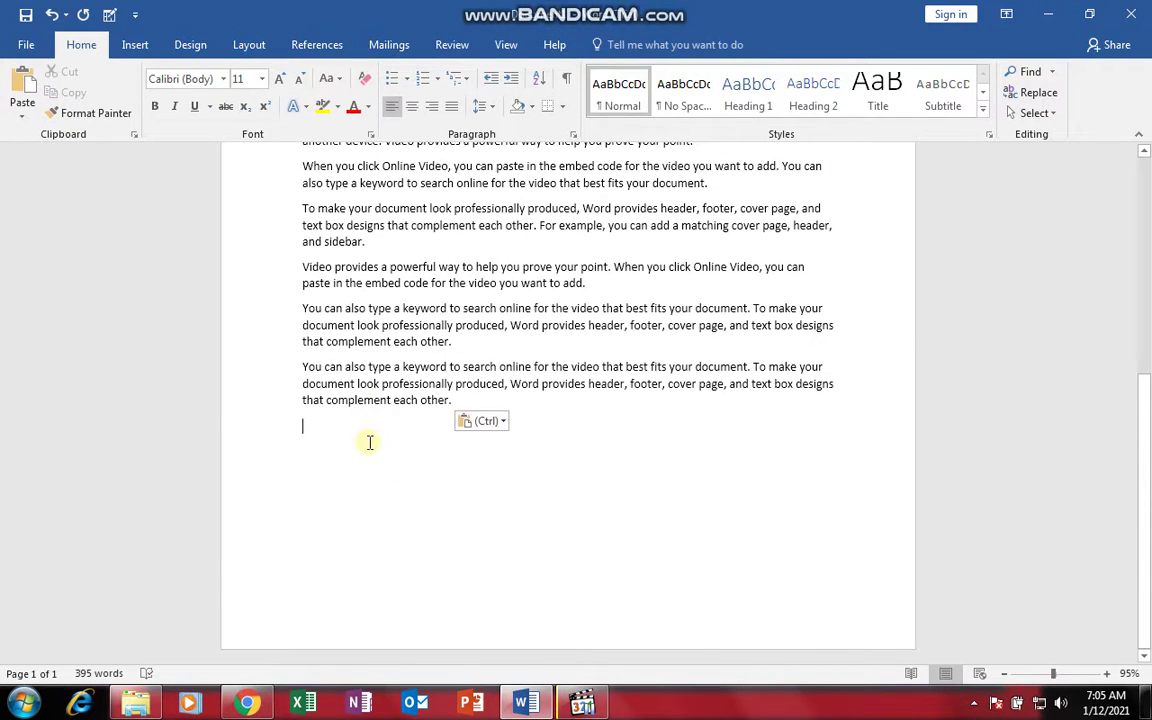
drag(303, 266, 530, 352)
click(353, 106)
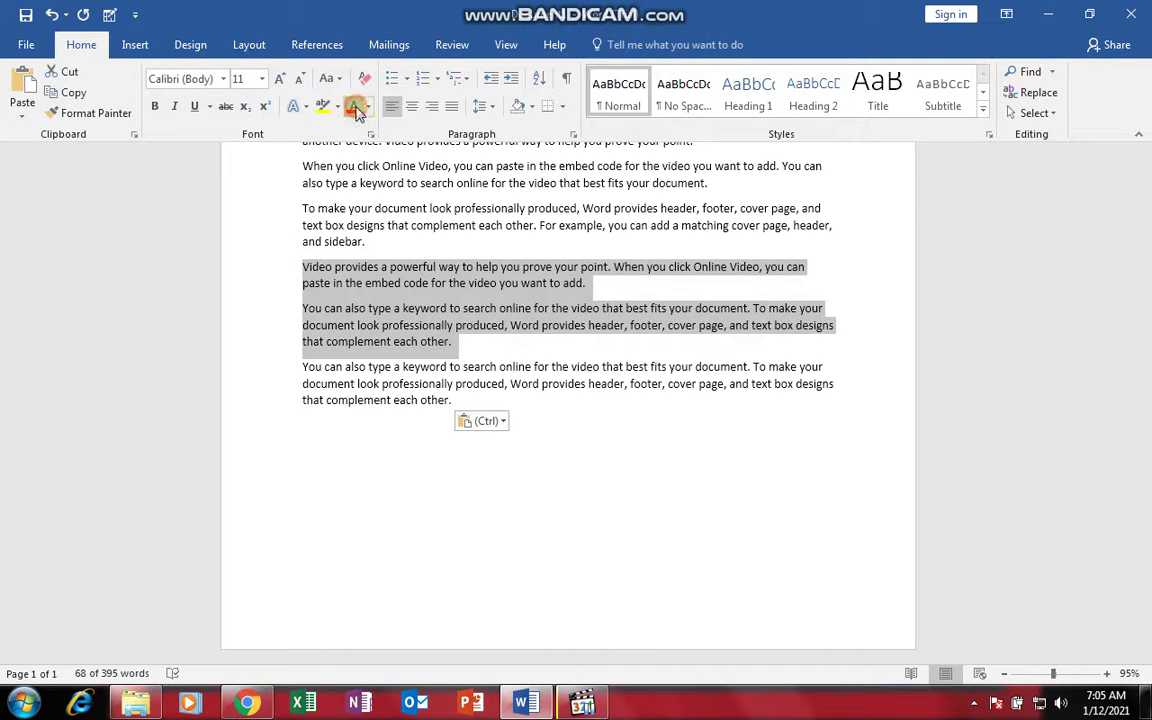
click(261, 79)
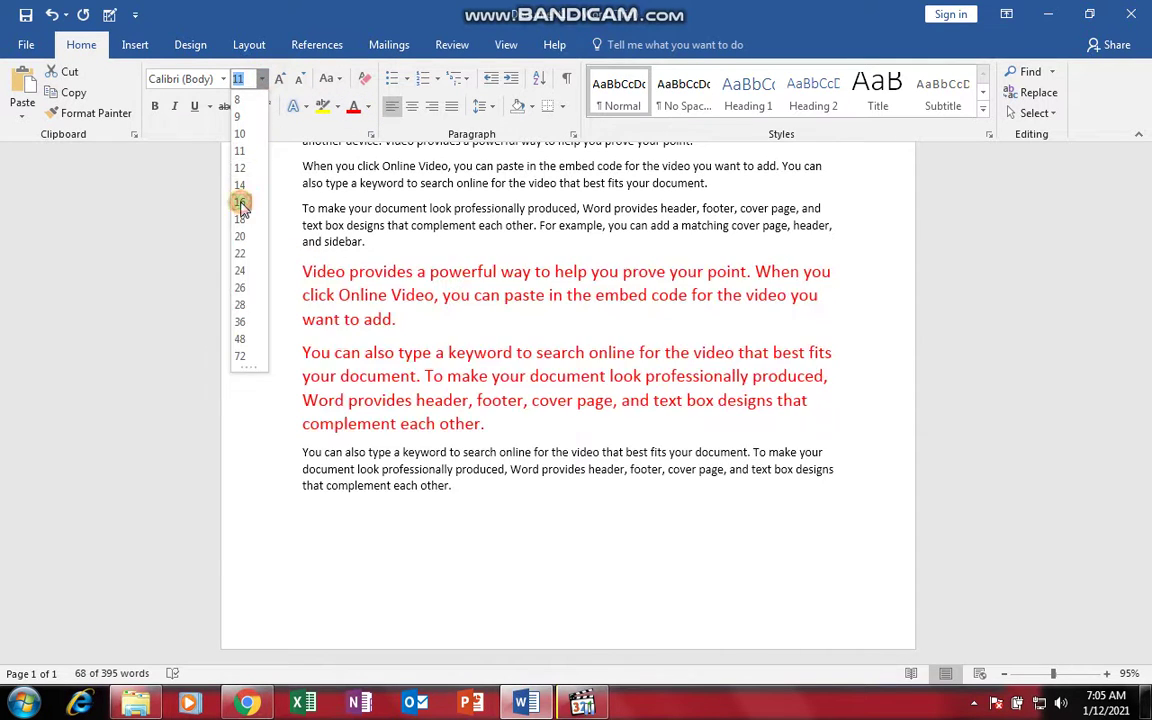
click(242, 195)
click(224, 79)
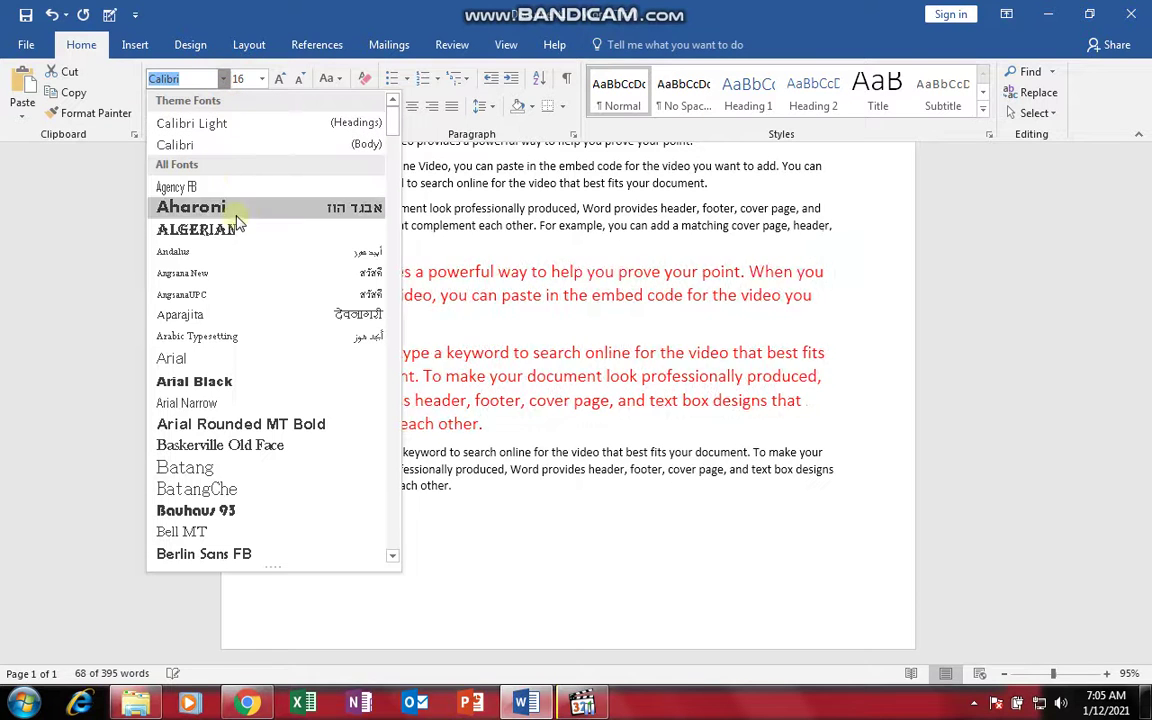
click(238, 231)
click(380, 300)
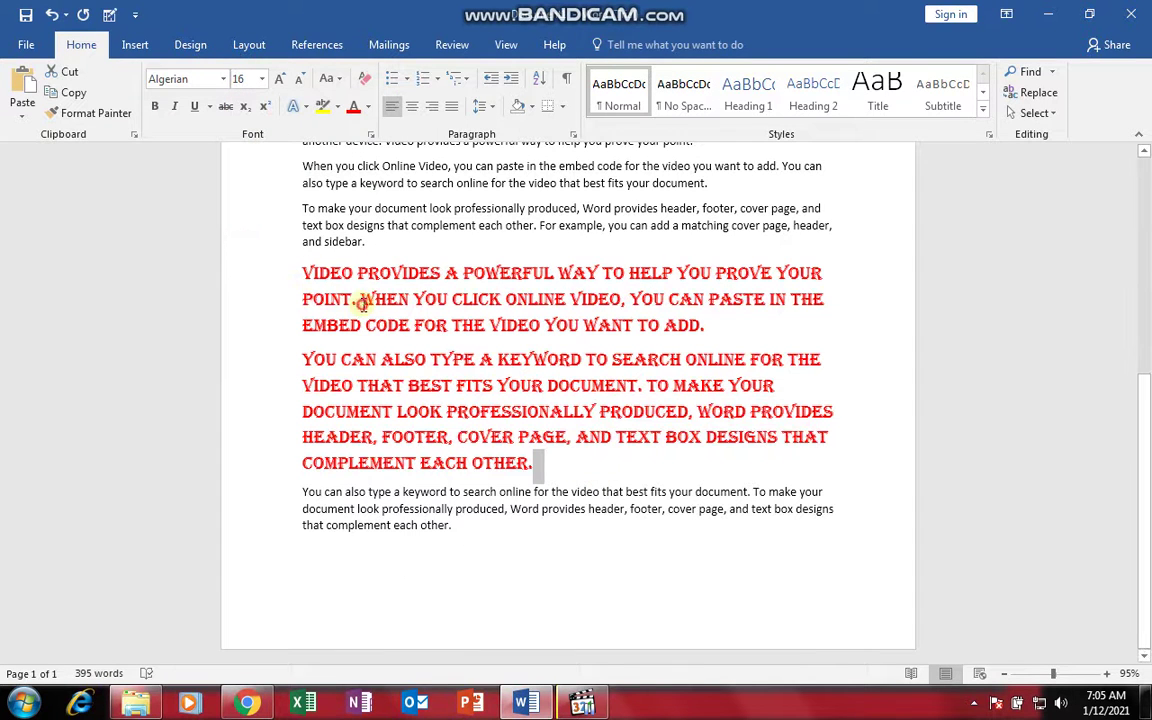
Compare the red Algerian text with the plain "When you apply styles" and "To change the way a picture fits" paragraphs.
double_click(383, 299)
scroll(430, 355, up, 2)
click(318, 352)
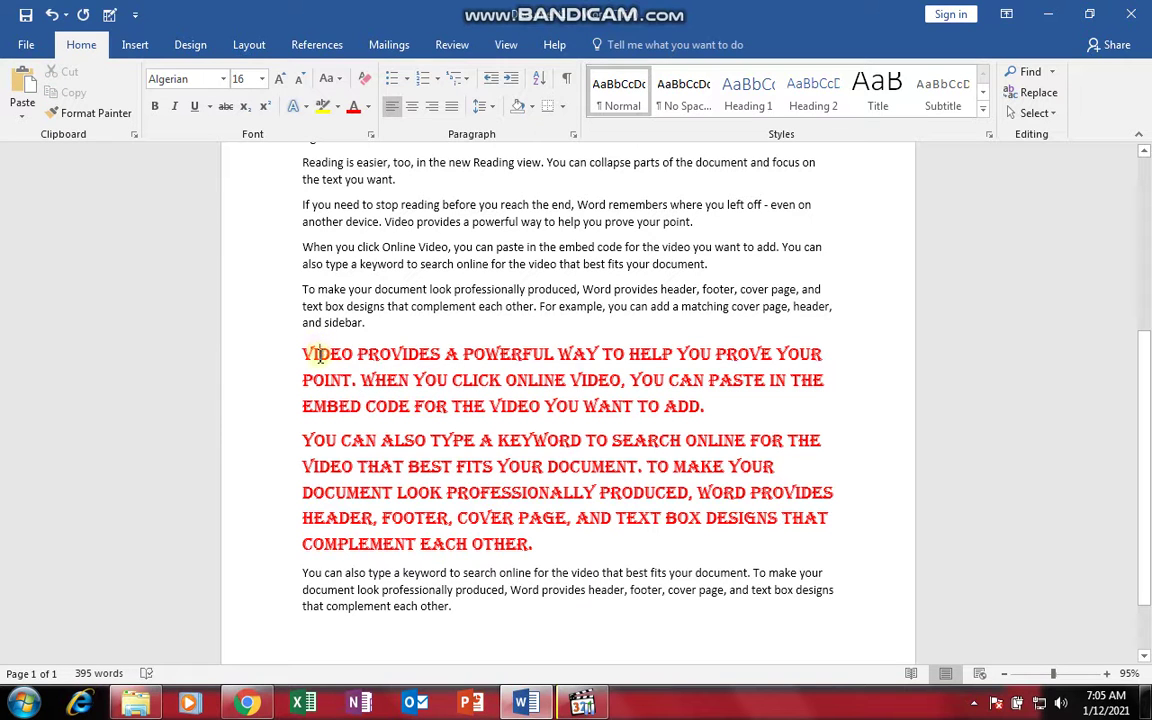
scroll(312, 355, up, 3)
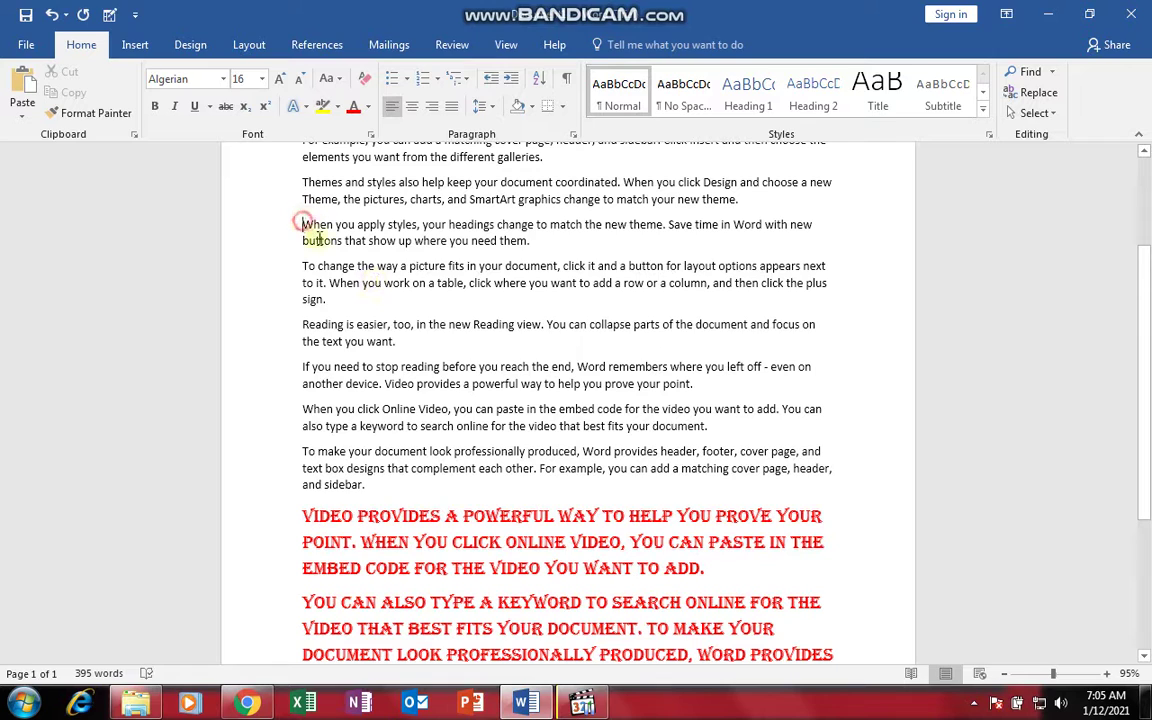
drag(301, 222, 531, 249)
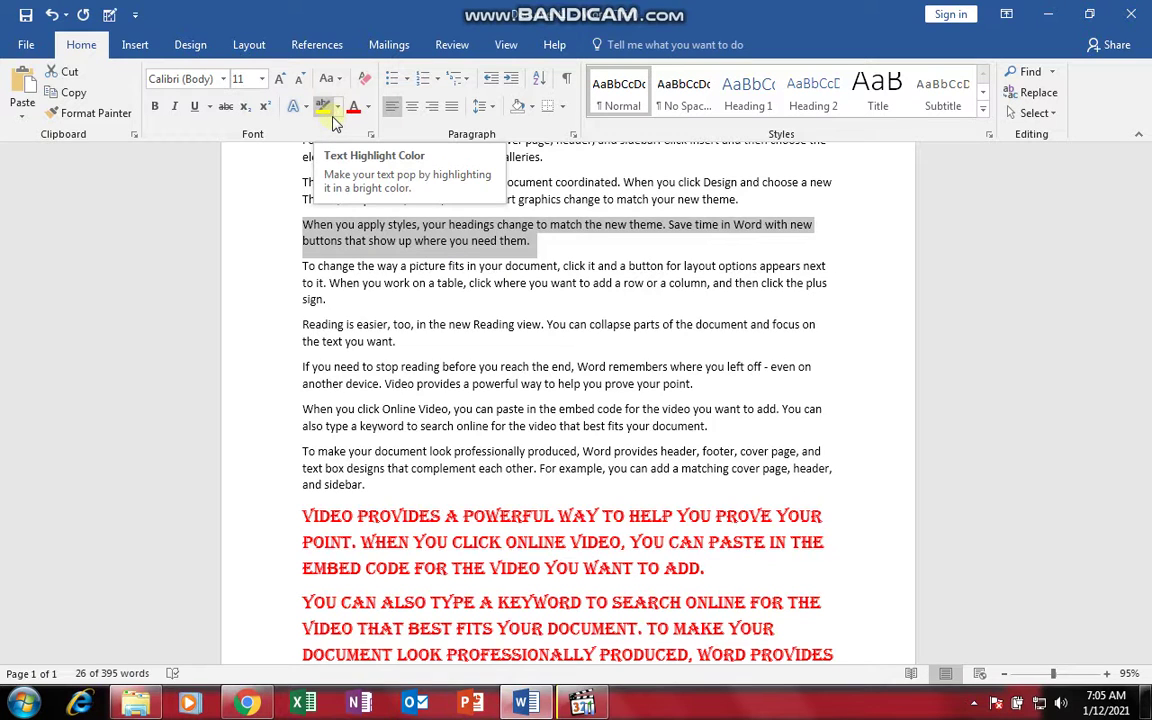
click(339, 512)
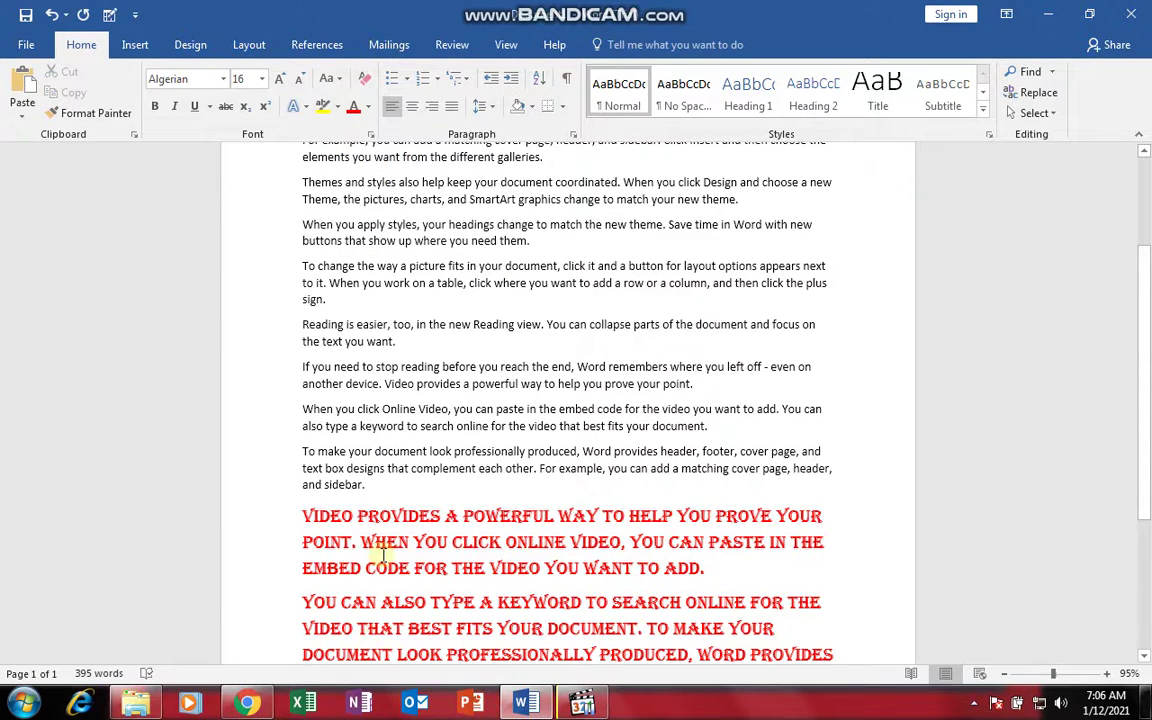
drag(298, 263, 361, 299)
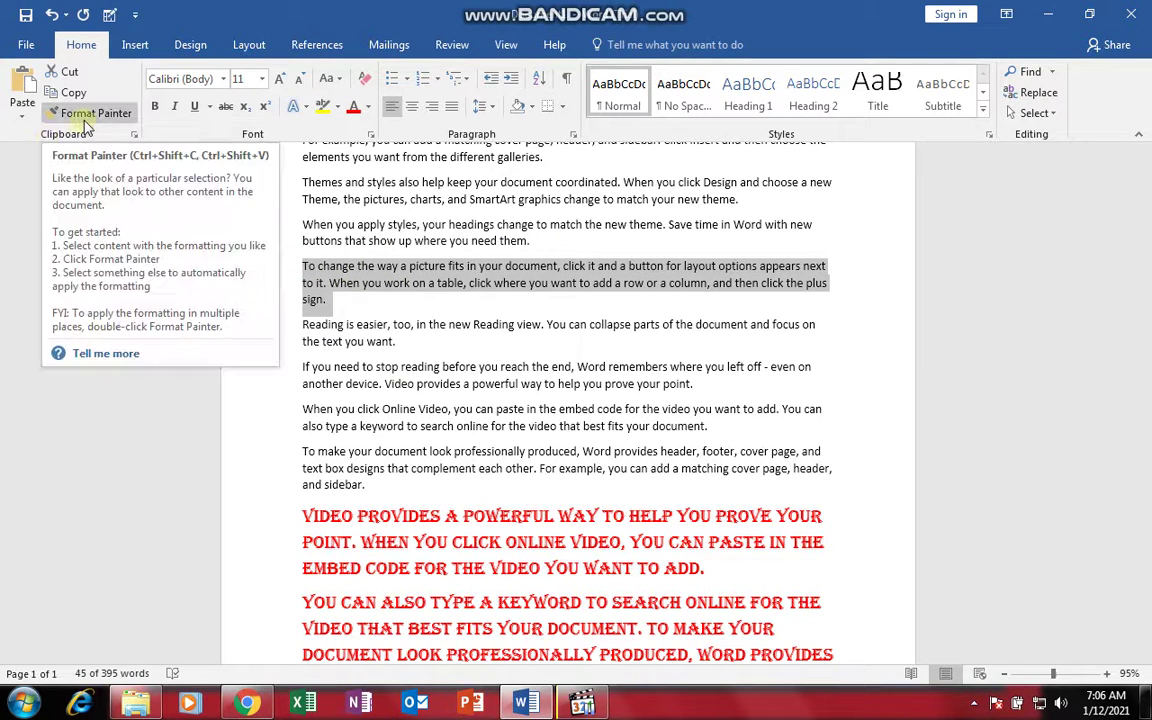
Copy the red Algerian formatting onto the whole "When you apply styles" paragraph with Format Painter.
click(372, 527)
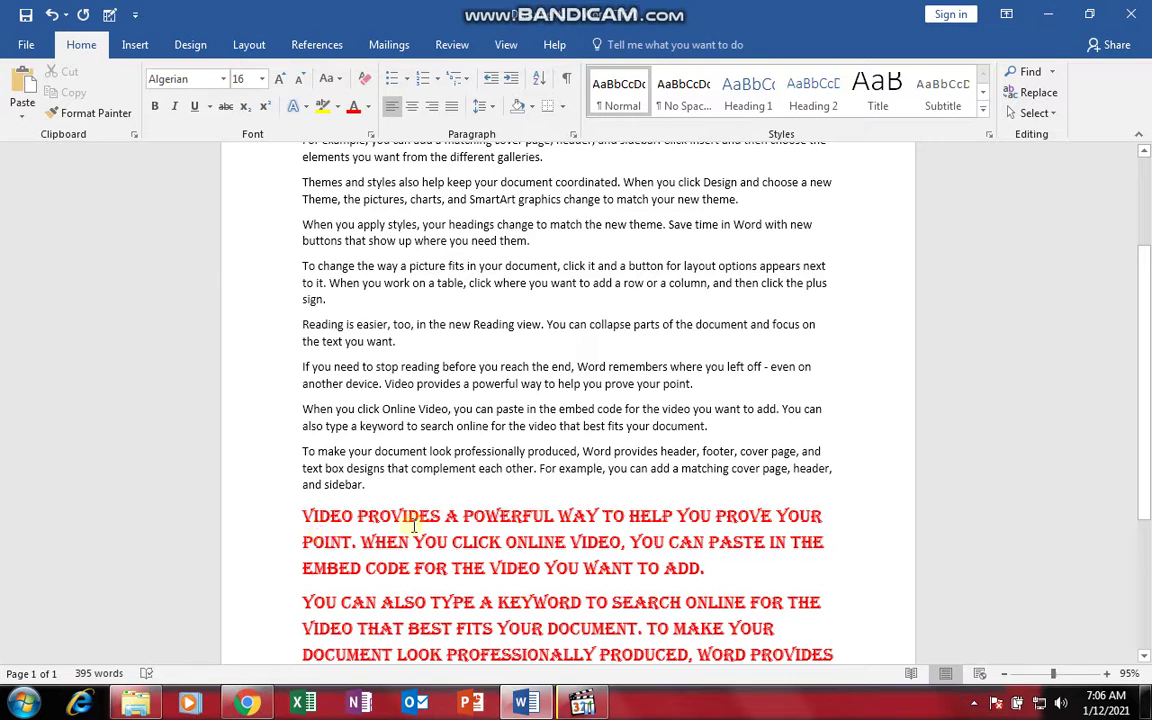
click(120, 116)
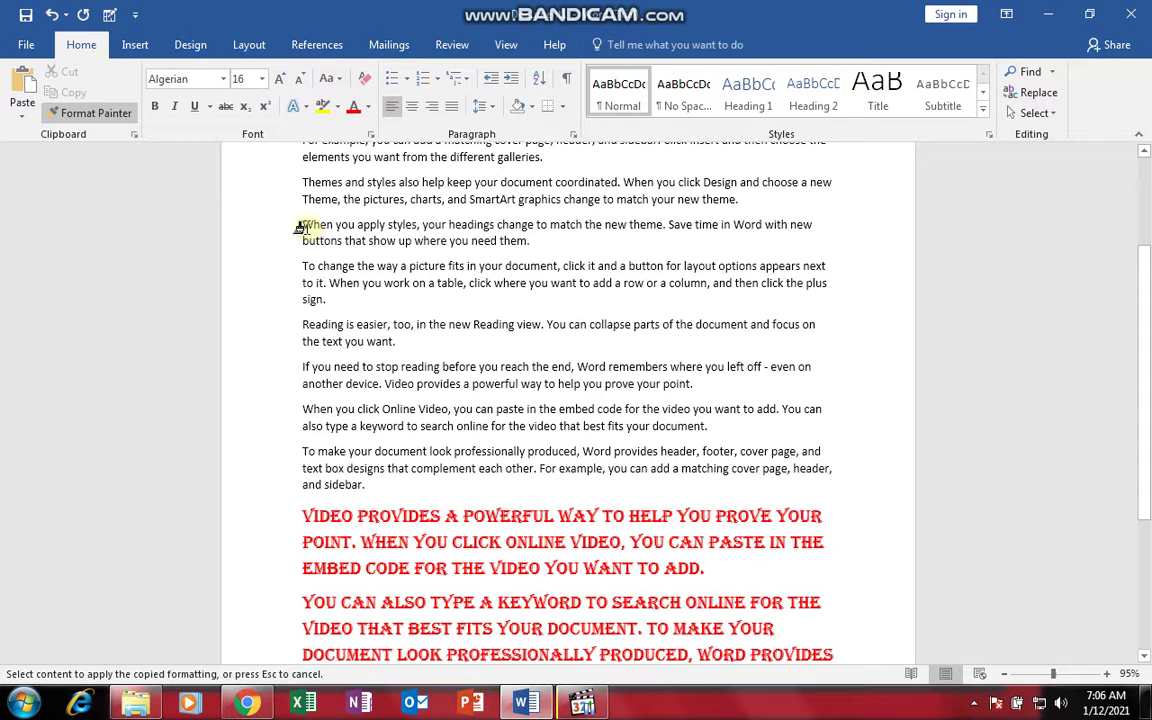
mouse_move(300, 226)
mouse_down()
mouse_move(368, 257)
mouse_move(530, 258)
mouse_up()
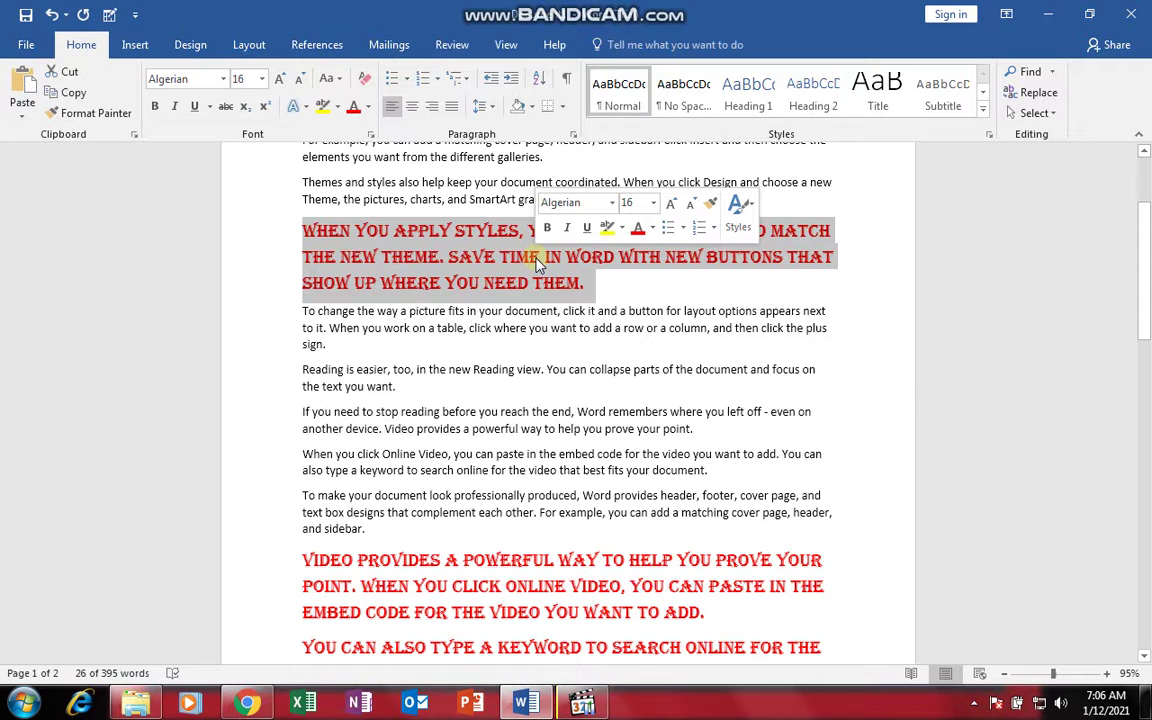
Compare the formatting of the "When you apply styles" paragraph with that of the red source paragraph.
click(474, 586)
click(451, 262)
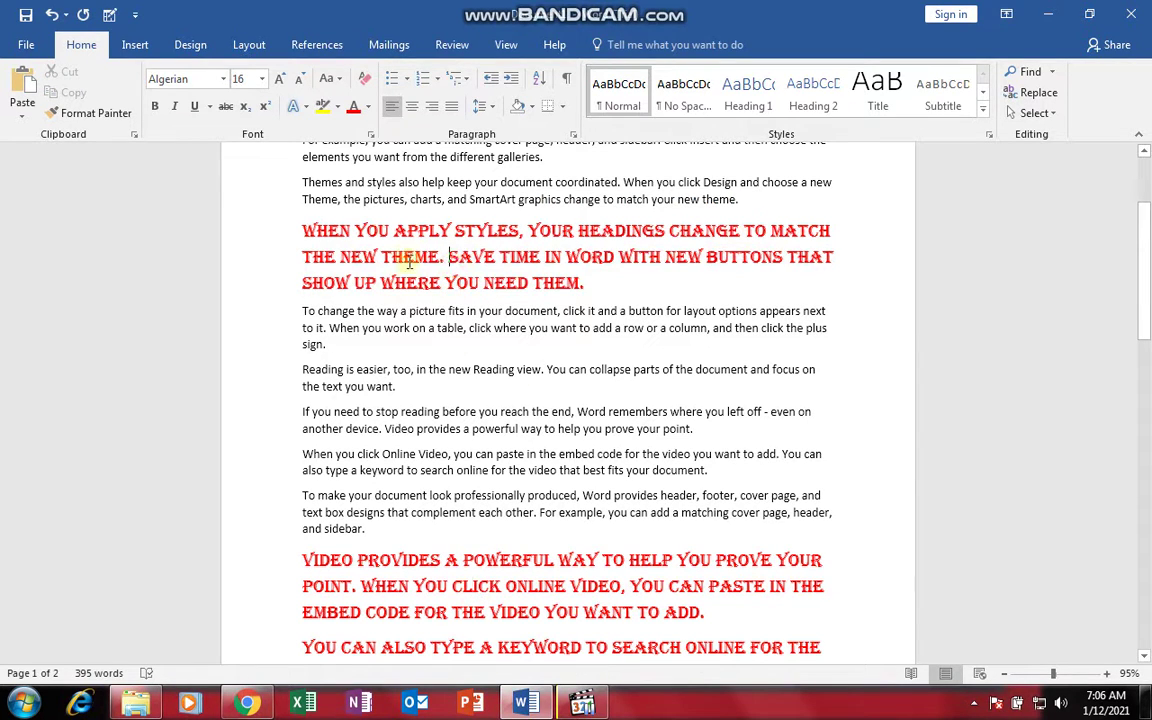
click(476, 557)
drag(298, 228, 583, 283)
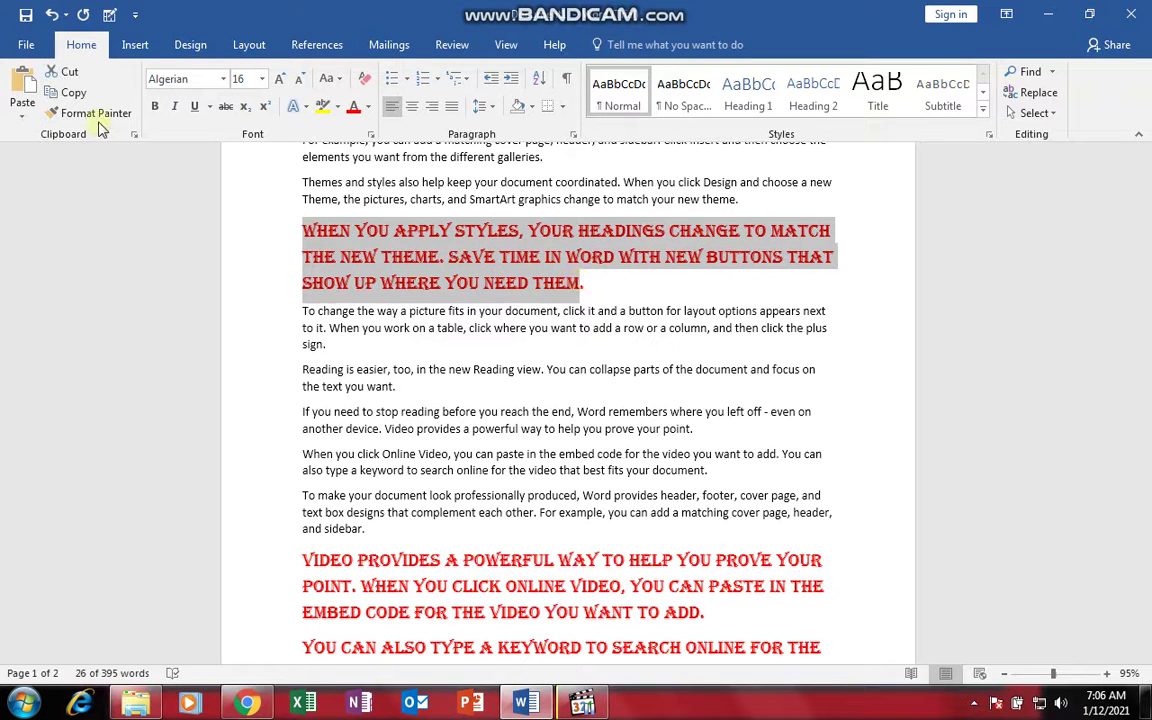
click(415, 575)
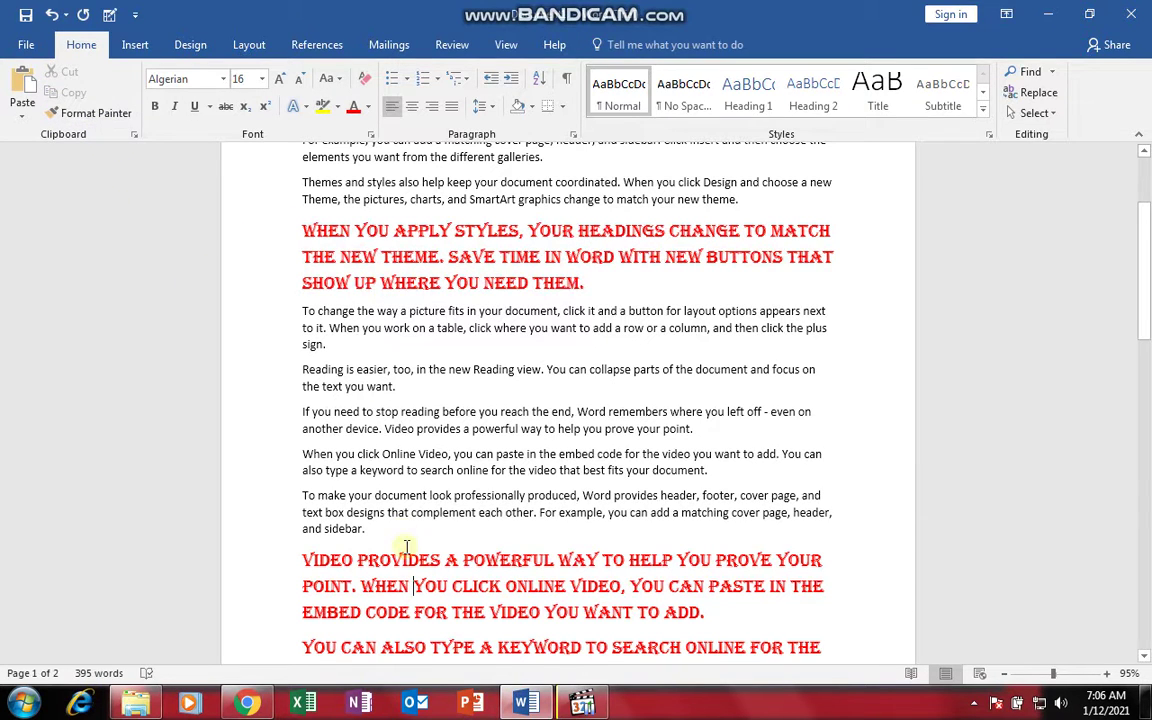
click(356, 232)
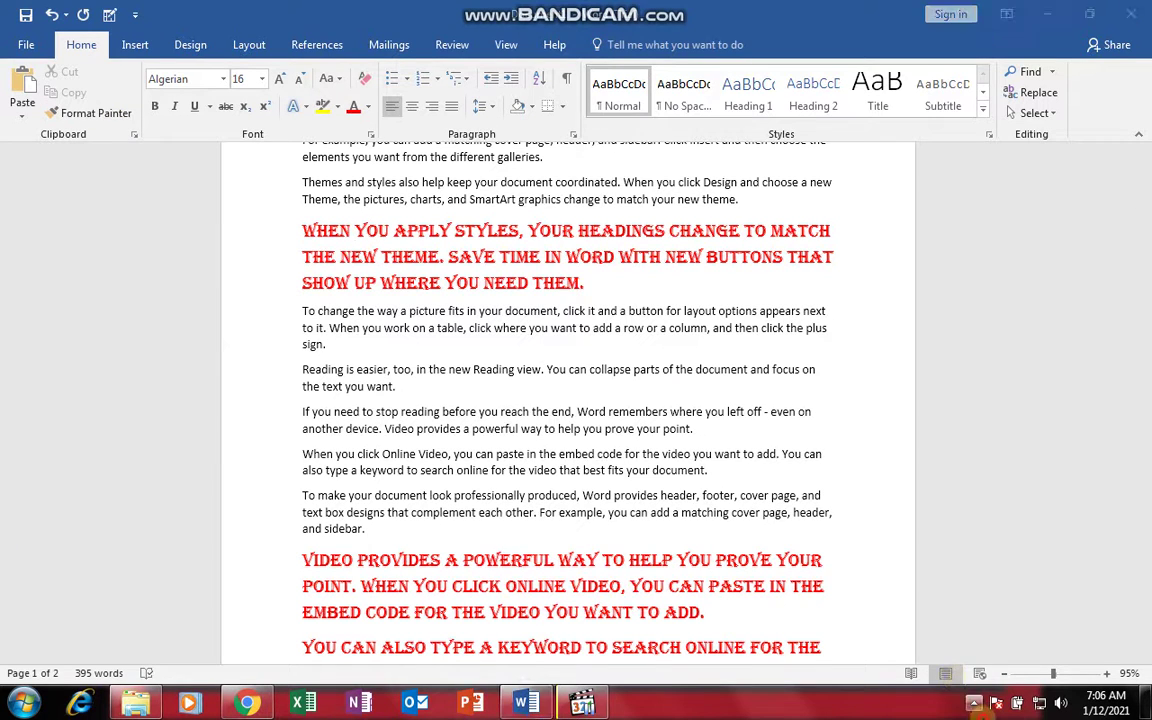
click(974, 703)
click(1001, 582)
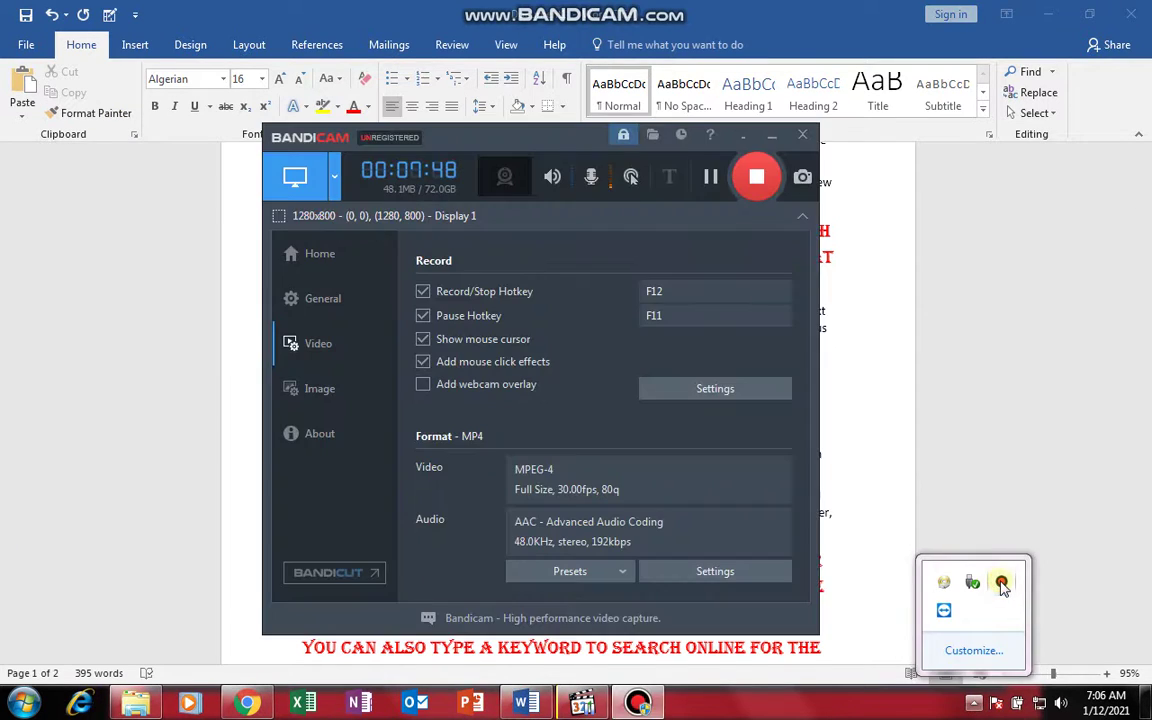
click(741, 136)
click(622, 303)
Delete all the sample text from the document, leaving an empty page.
scroll(622, 300, up, 3)
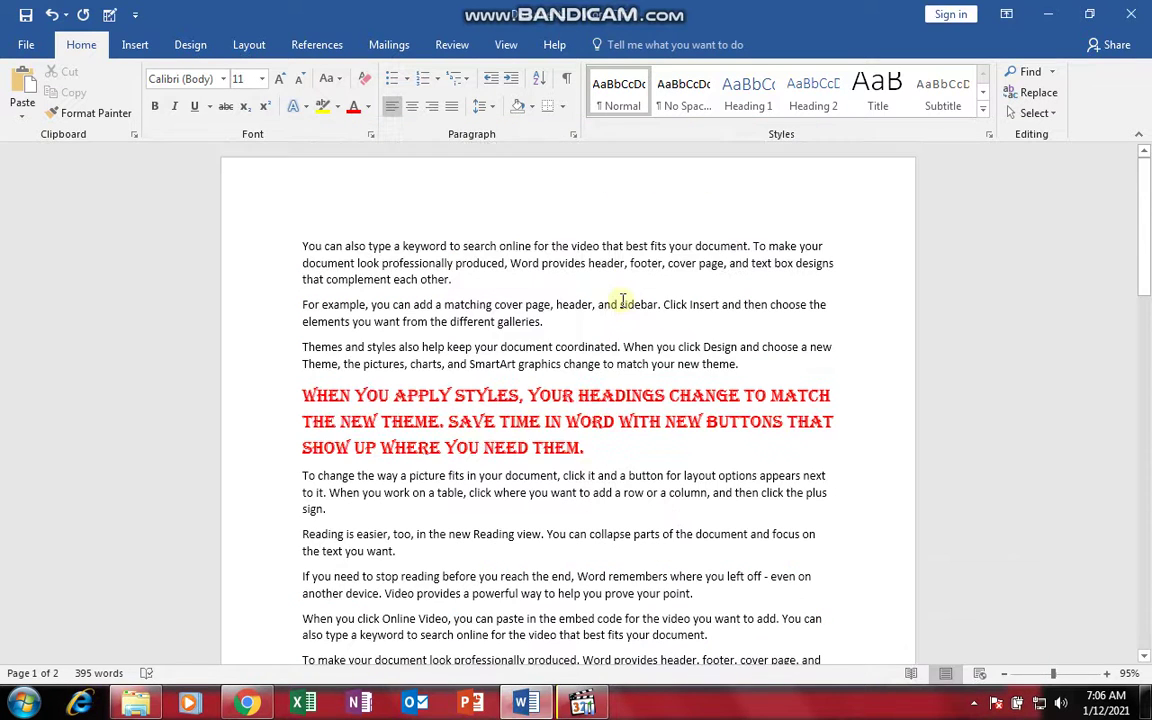
click(1148, 318)
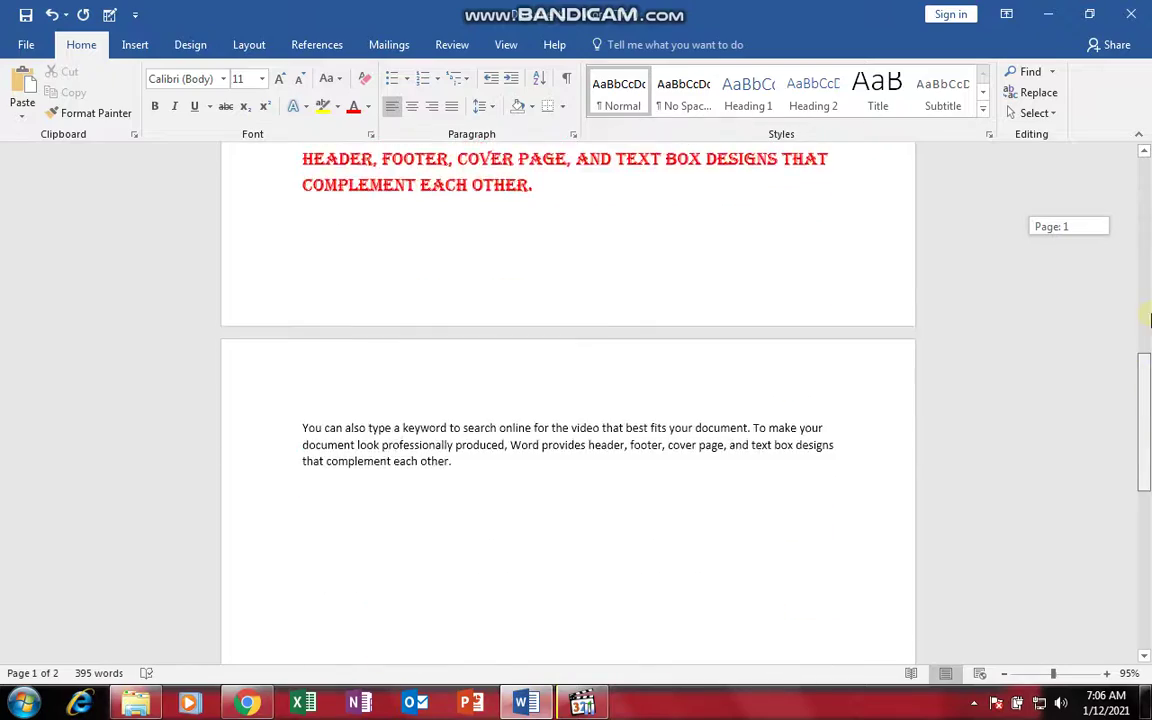
drag(1150, 320, 1149, 455)
click(313, 449)
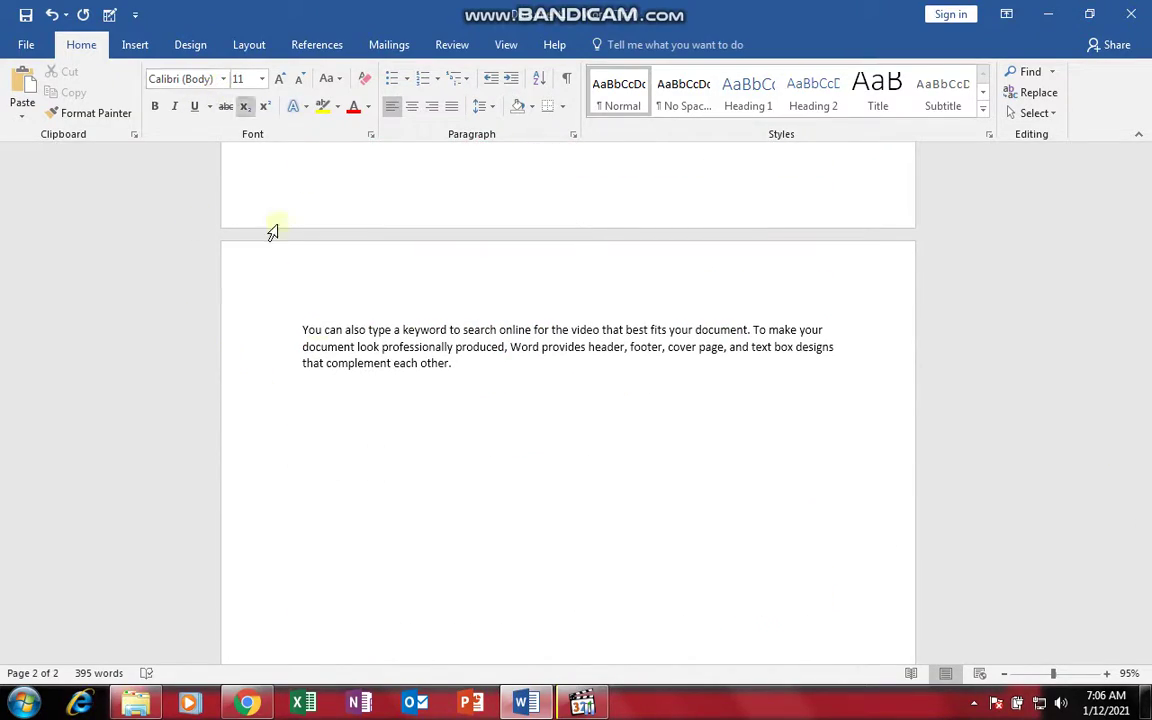
drag(465, 368, 264, 343)
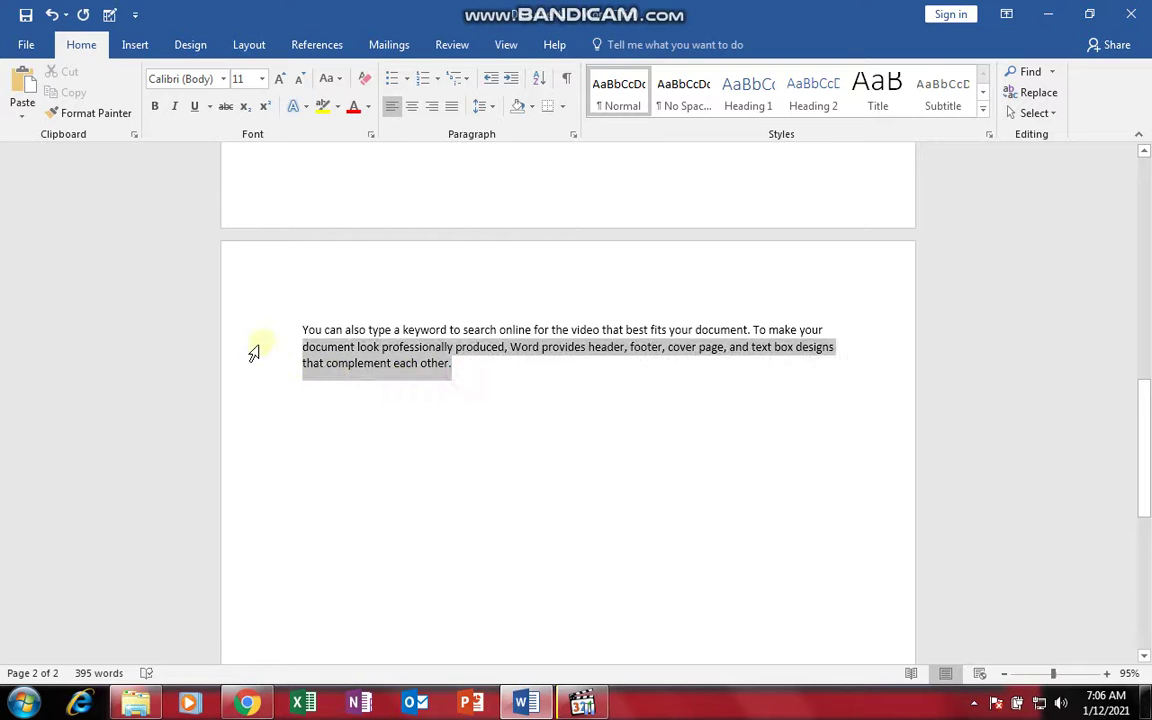
click(303, 406)
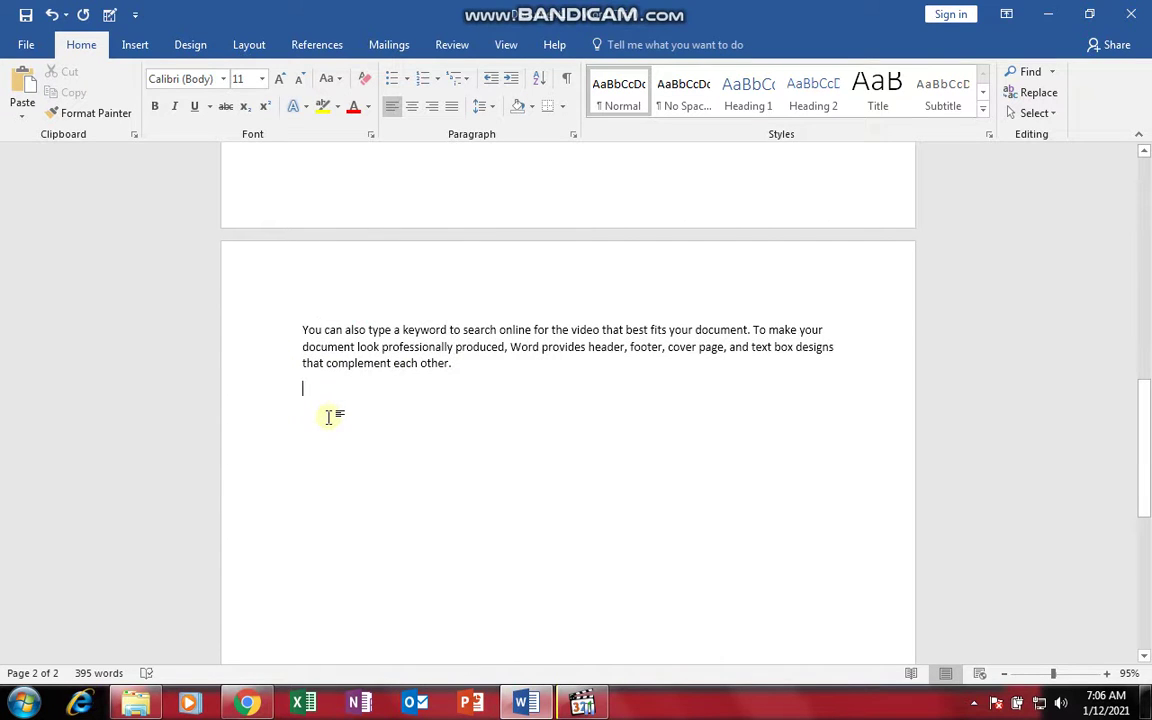
key(ctrl+a)
key(Delete)
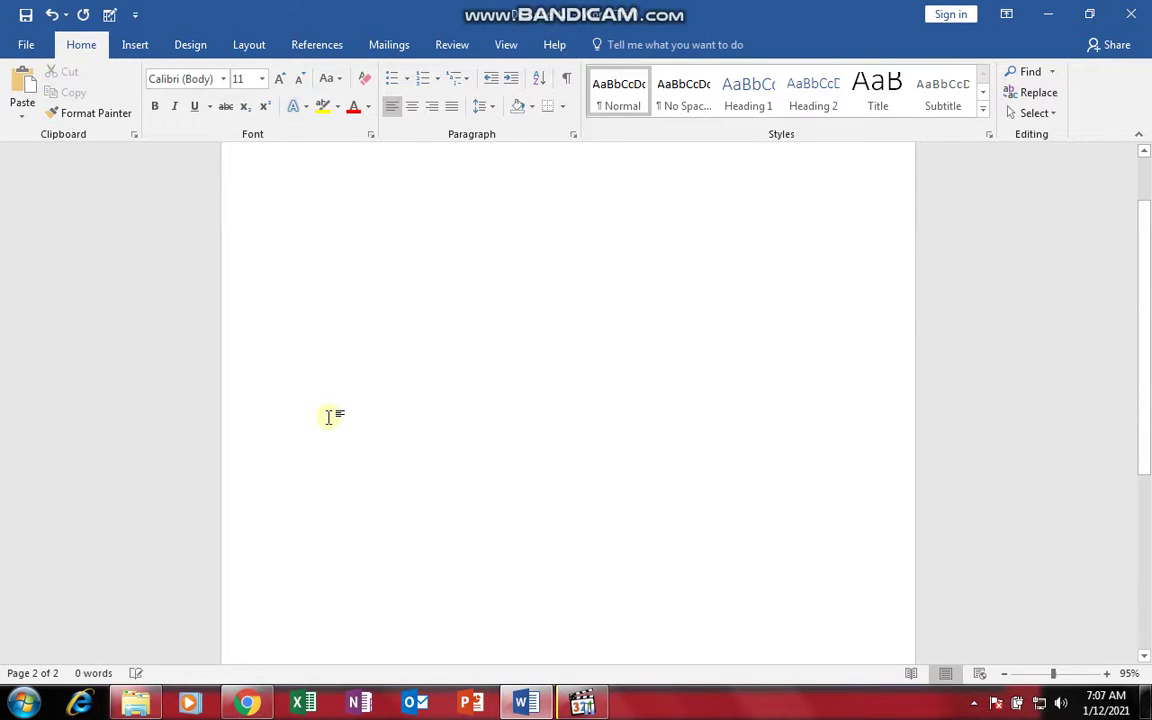
Write "Online learning" on the empty page and format it in 26-point Algerian.
text(o)
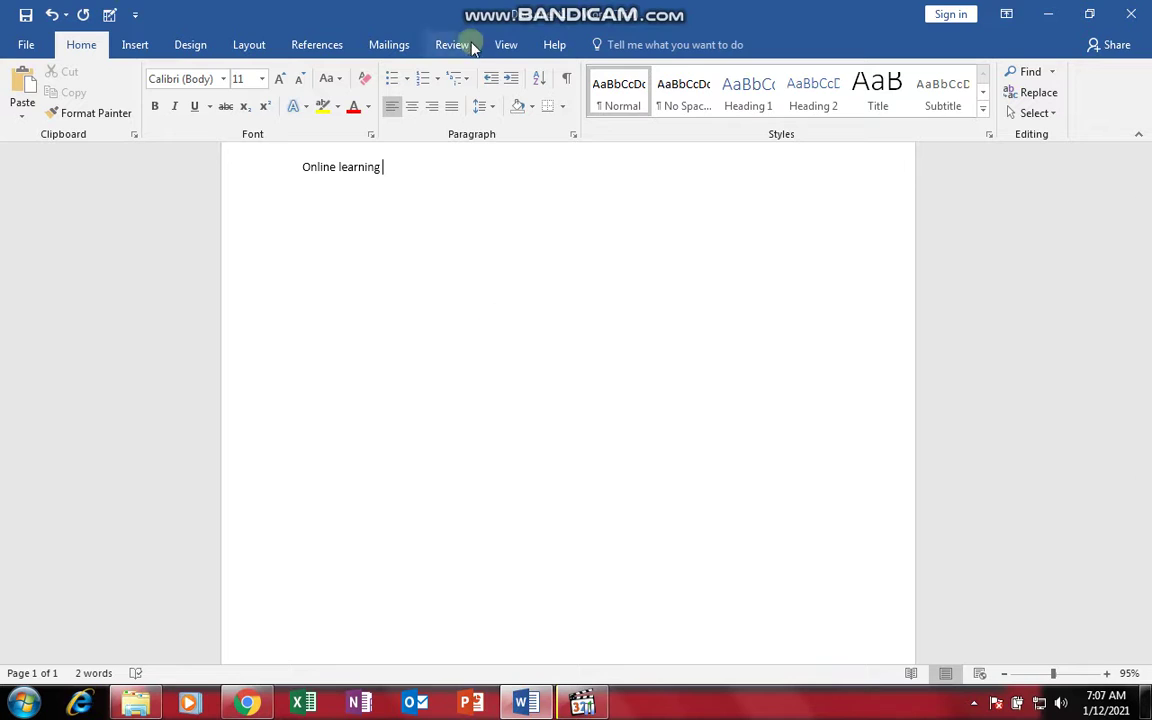
drag(419, 174, 288, 182)
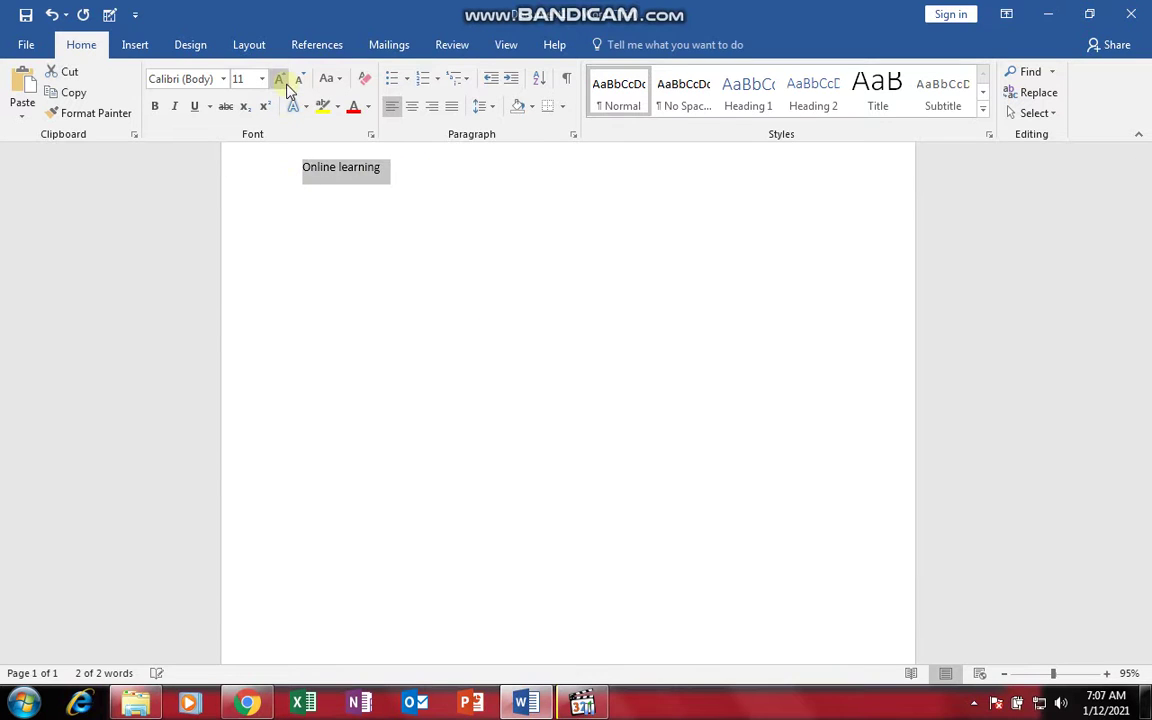
click(285, 84)
click(285, 84)
click(285, 84)
click(285, 84)
click(285, 84)
click(285, 84)
click(285, 84)
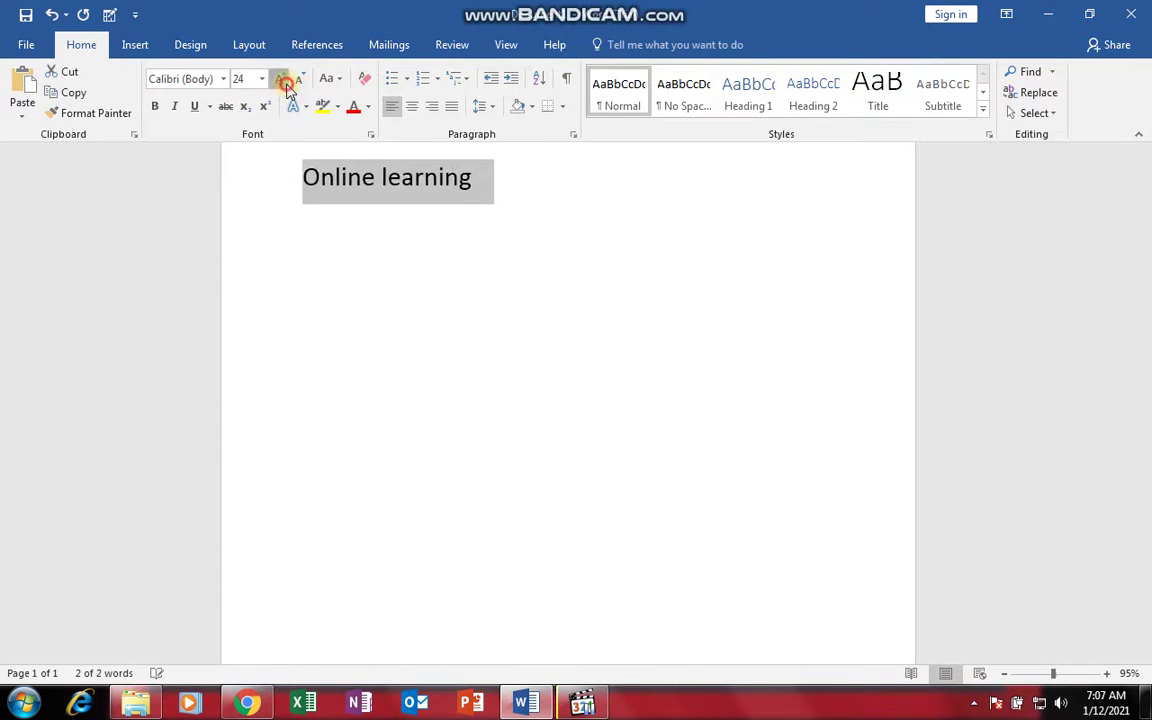
click(285, 84)
click(224, 79)
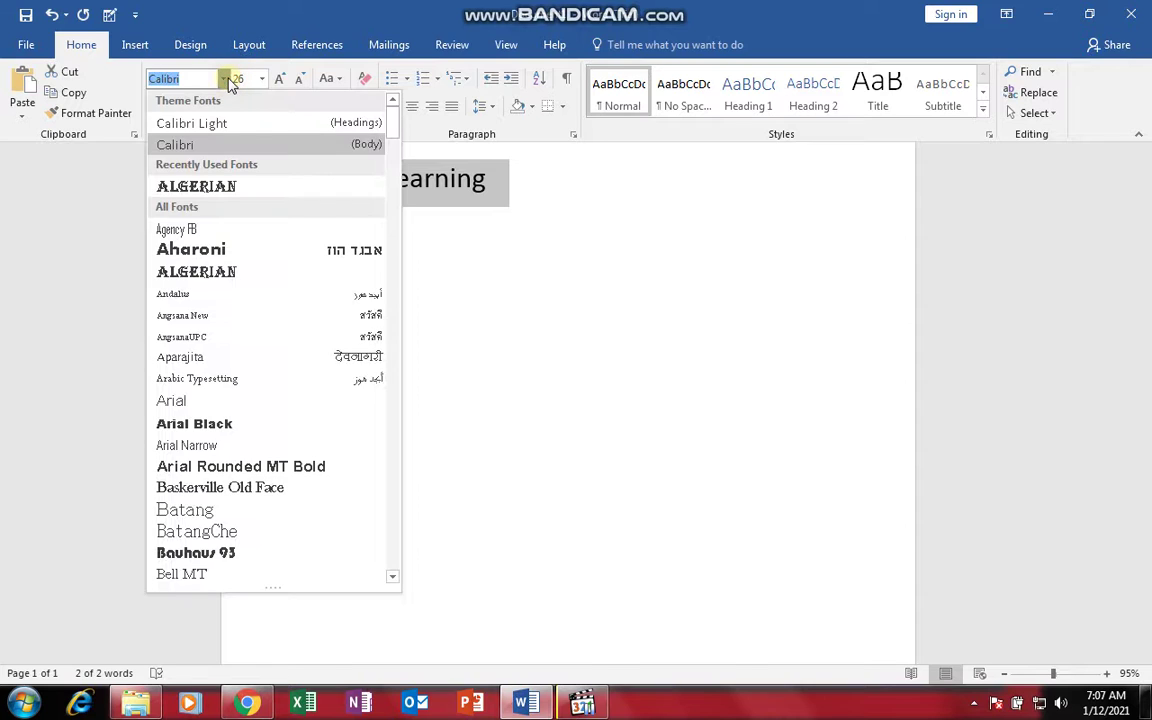
click(259, 188)
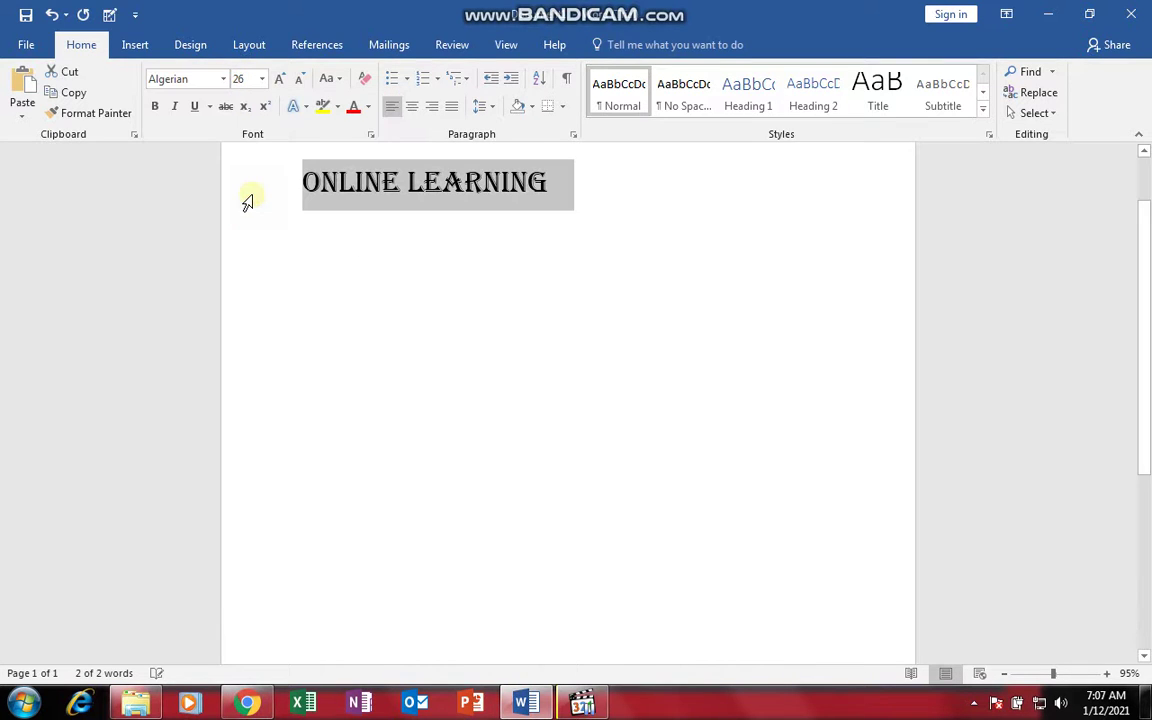
Set the font size of the "Online learning" text to 80 points, followed by 50 points.
click(240, 80)
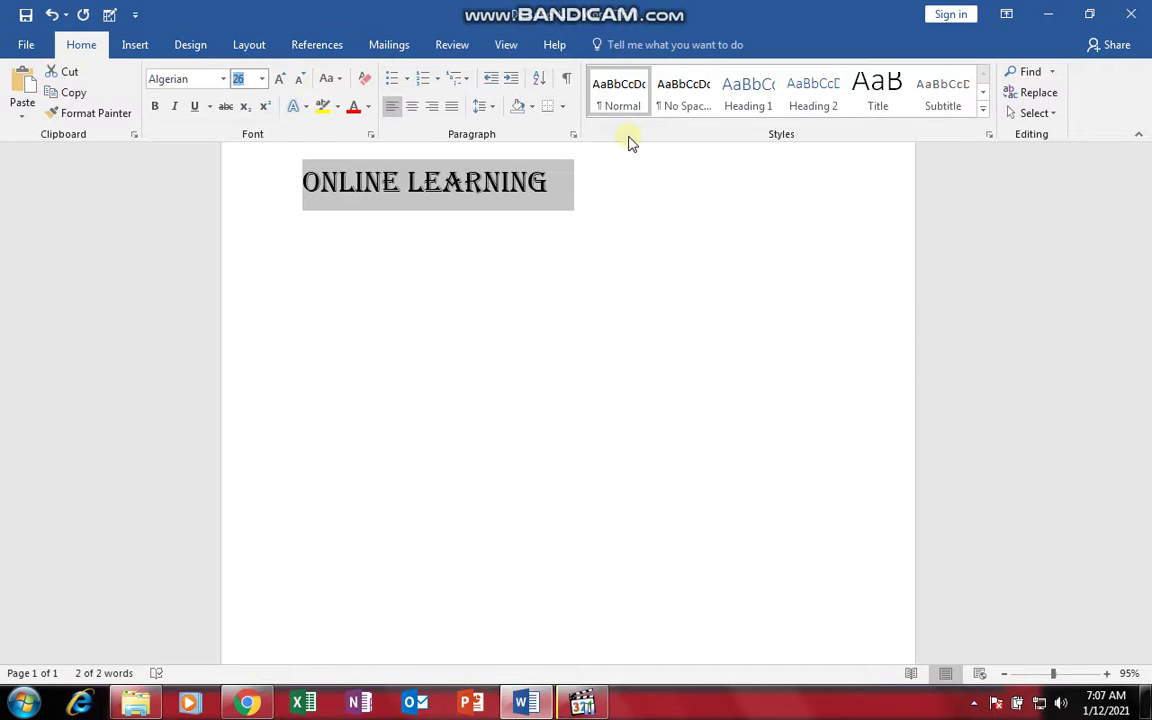
text(80)
key(Return)
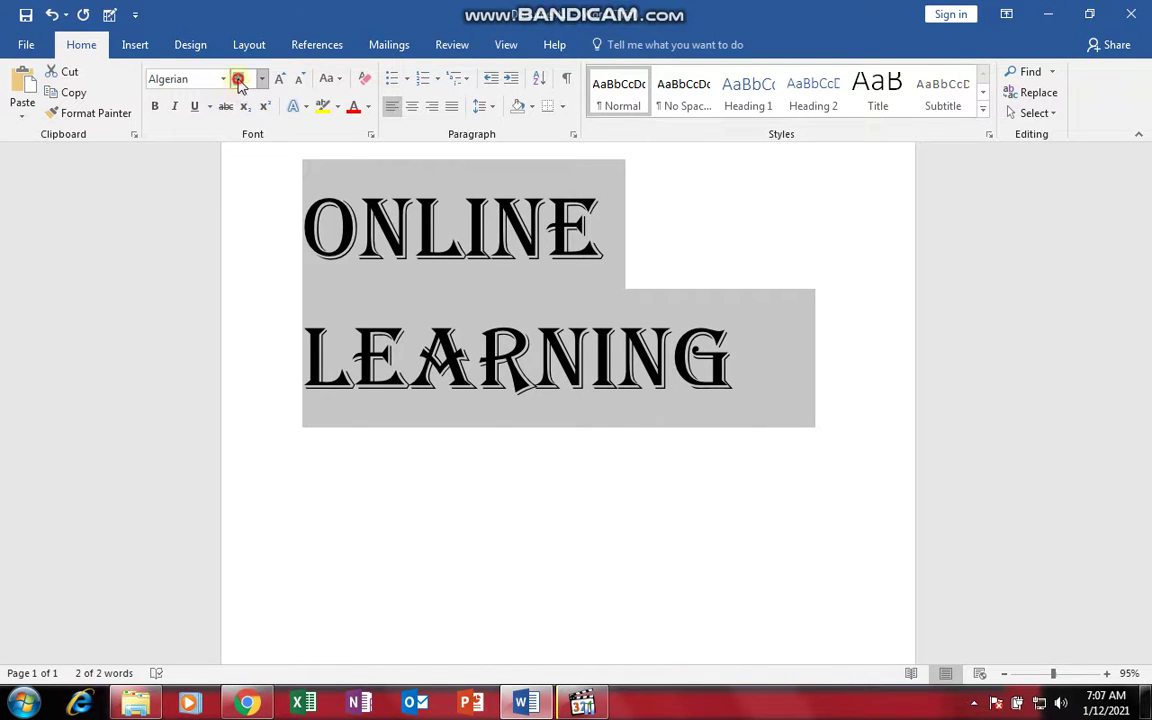
click(238, 79)
text(50)
key(Return)
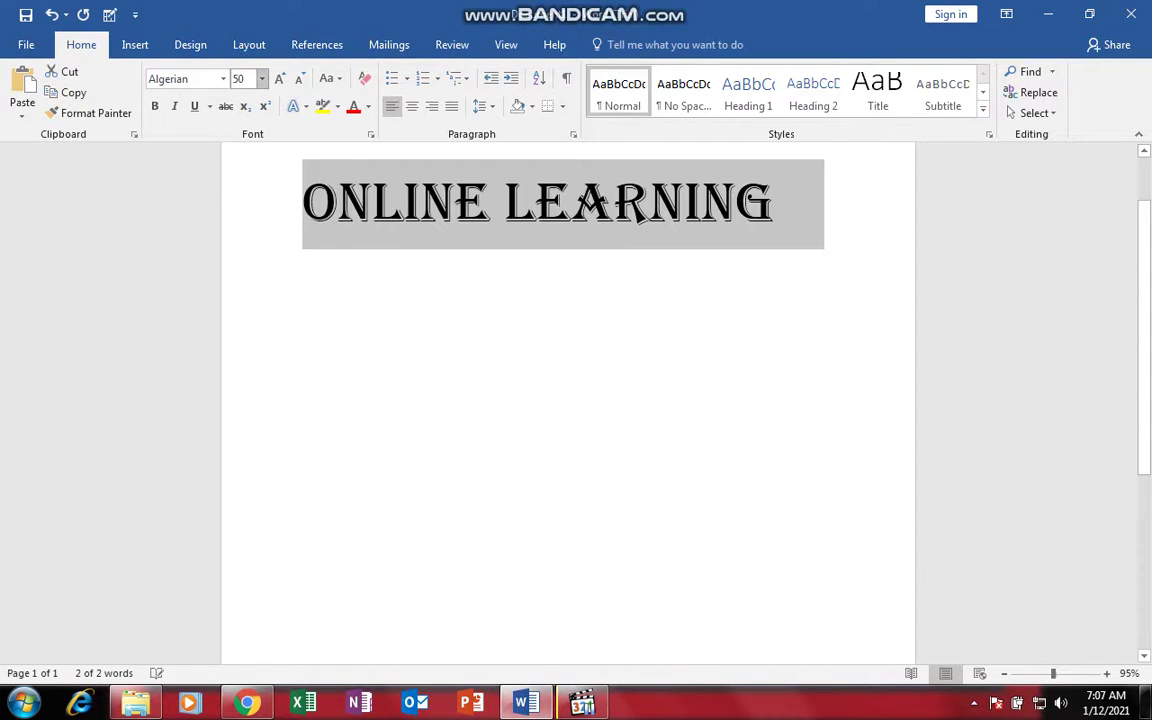
Enlarge the "Online learning" text through the preset font sizes to beyond 90 points.
click(280, 80)
click(280, 80)
click(280, 80)
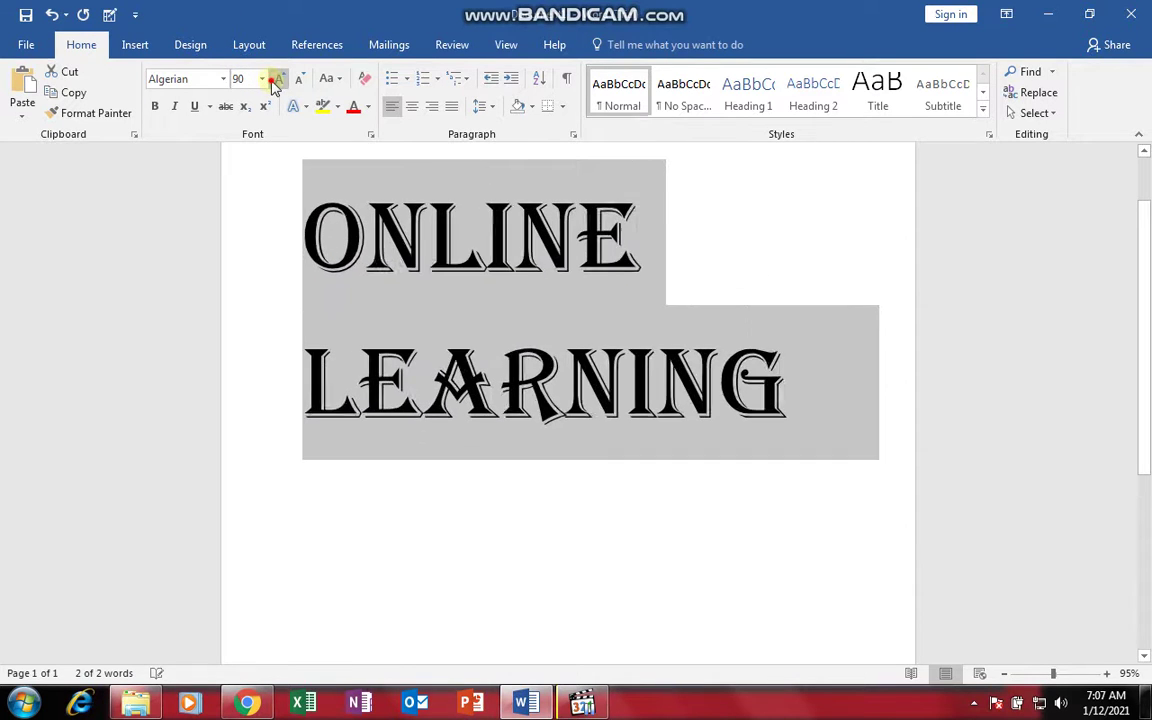
click(280, 80)
Shrink the "Online learning" text through the preset sizes to 26 points and pick 28 points as its font size.
click(298, 80)
click(298, 80)
click(298, 80)
click(298, 80)
click(298, 80)
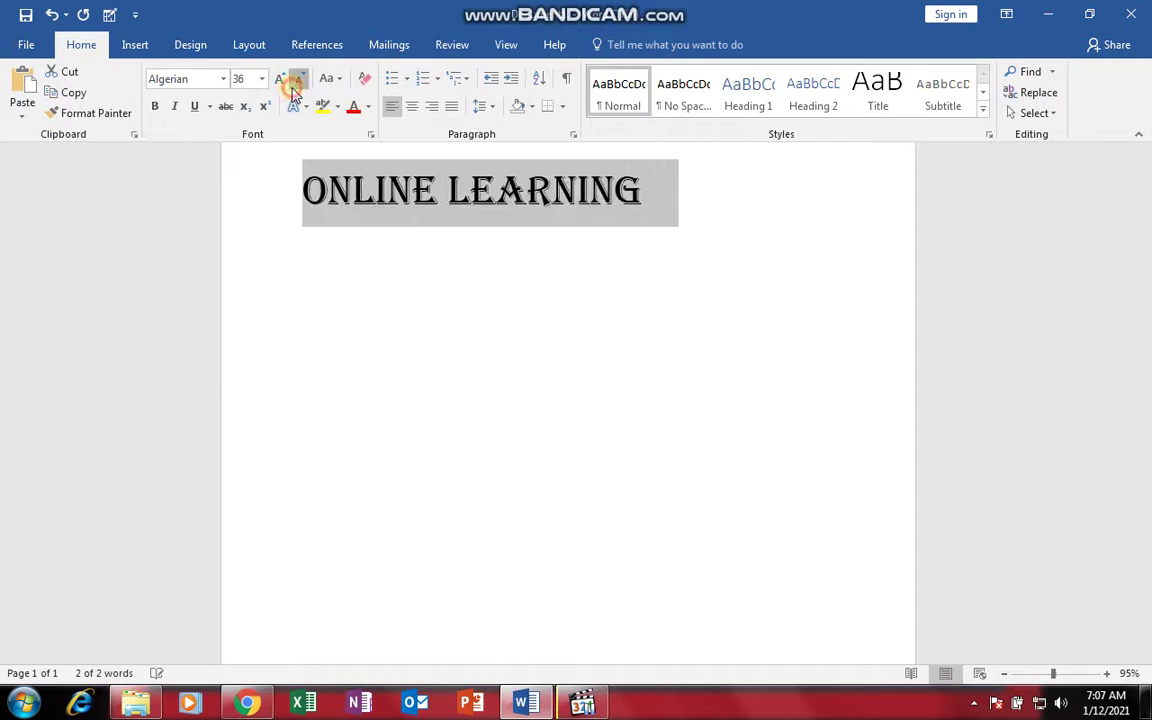
click(298, 80)
click(298, 80)
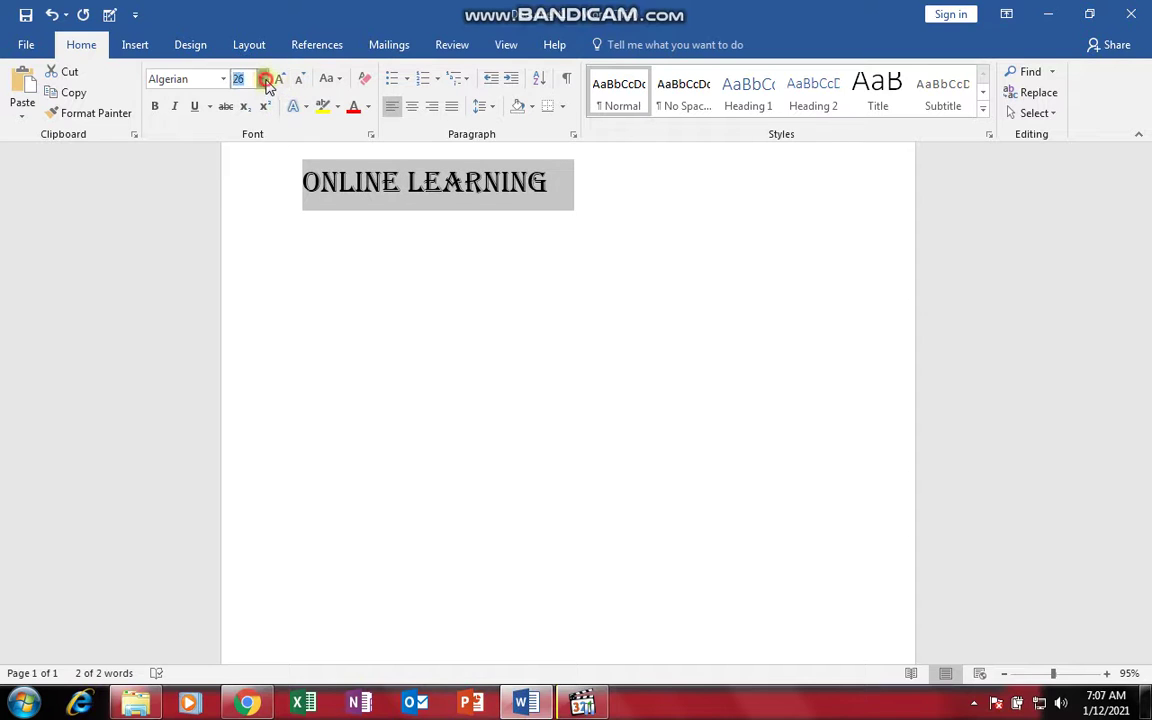
click(262, 79)
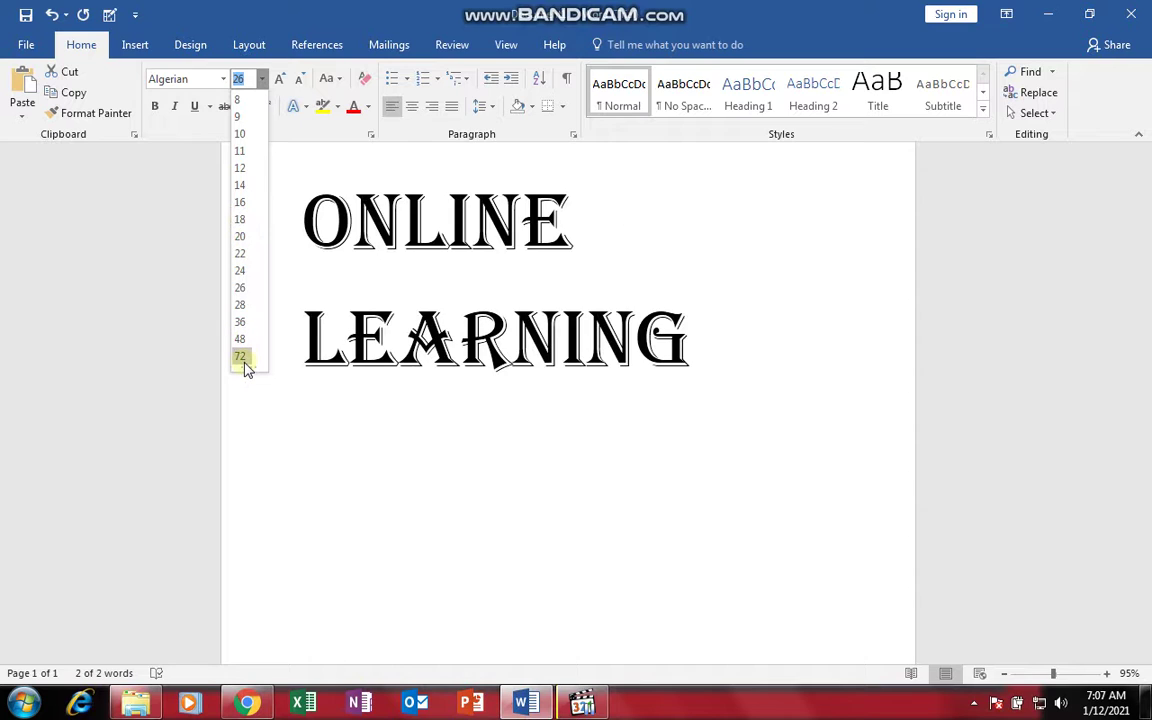
click(239, 304)
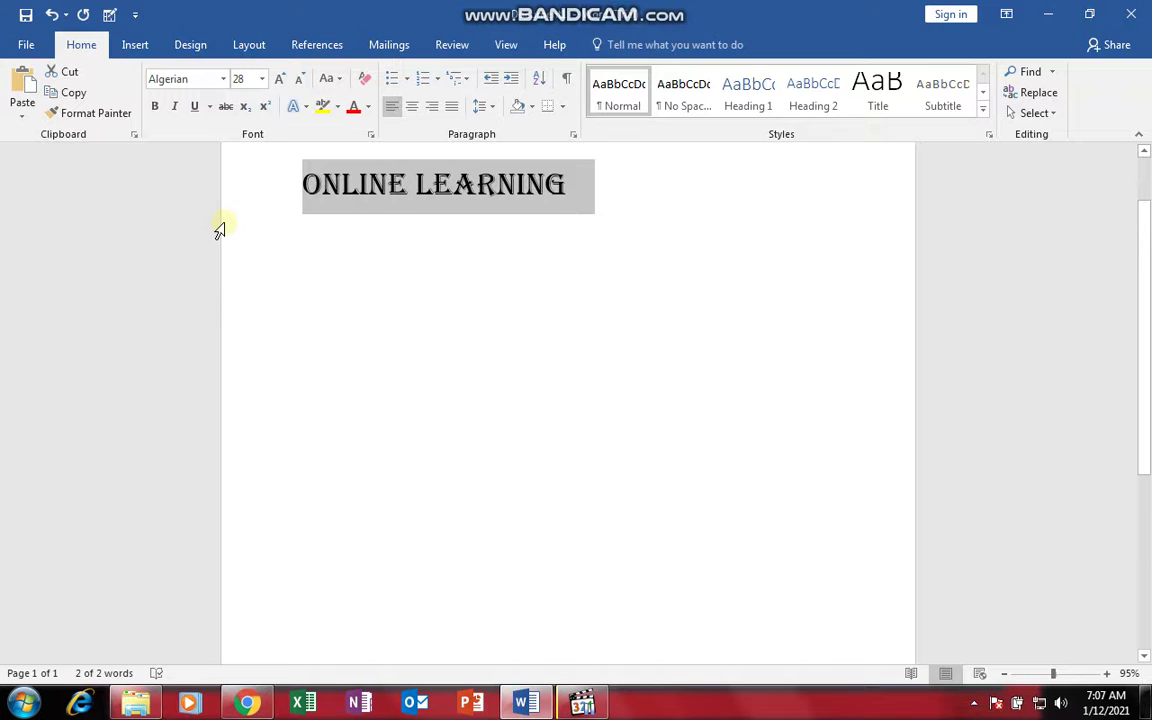
Increase the font size of the "Online learning" text one point at a time to 41 points.
key(ctrl+bracketright)
key(ctrl+bracketright)
key(ctrl+bracketright)
key(ctrl+bracketright)
key(ctrl+bracketright)
key(ctrl+bracketright)
key(ctrl+bracketright)
key(ctrl+bracketright)
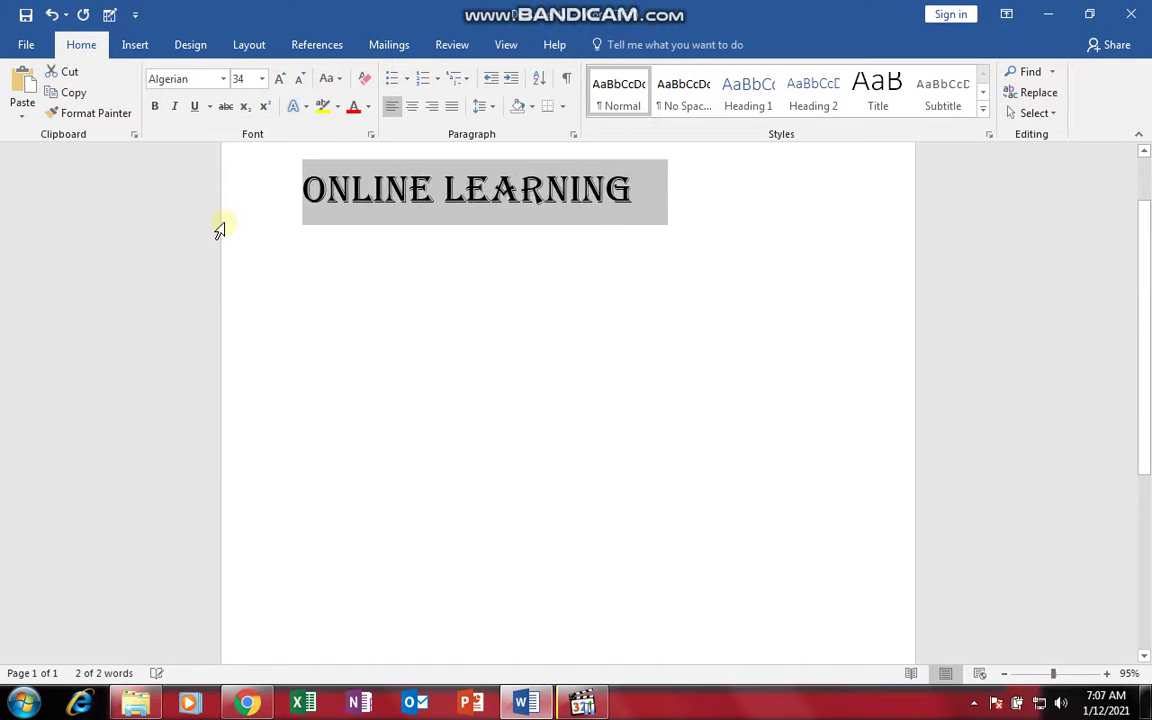
key(ctrl+bracketright)
key(ctrl+bracketright)
key(ctrl+bracketright)
key(ctrl+bracketright)
key(ctrl+bracketright)
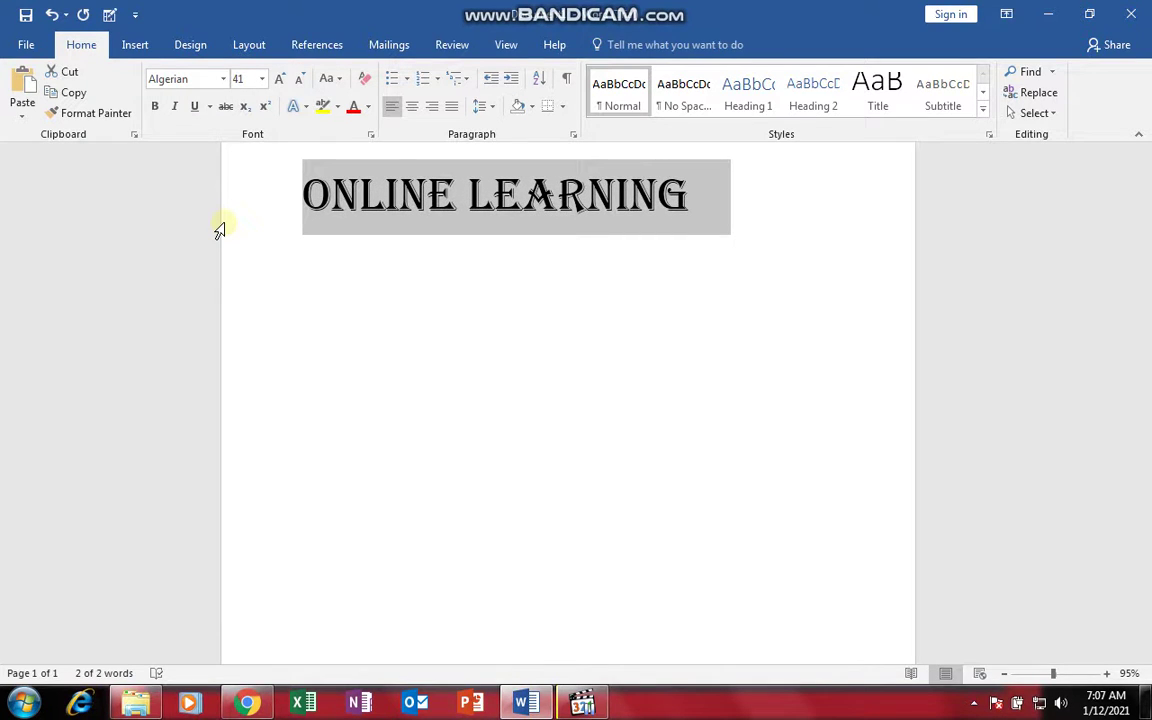
Decrease the font size of the "Online learning" text one point at a time to 23 points.
key(ctrl+bracketleft)
key(ctrl+bracketleft)
key(ctrl+bracketleft)
key(ctrl+bracketleft)
key(ctrl+bracketleft)
key(ctrl+bracketleft)
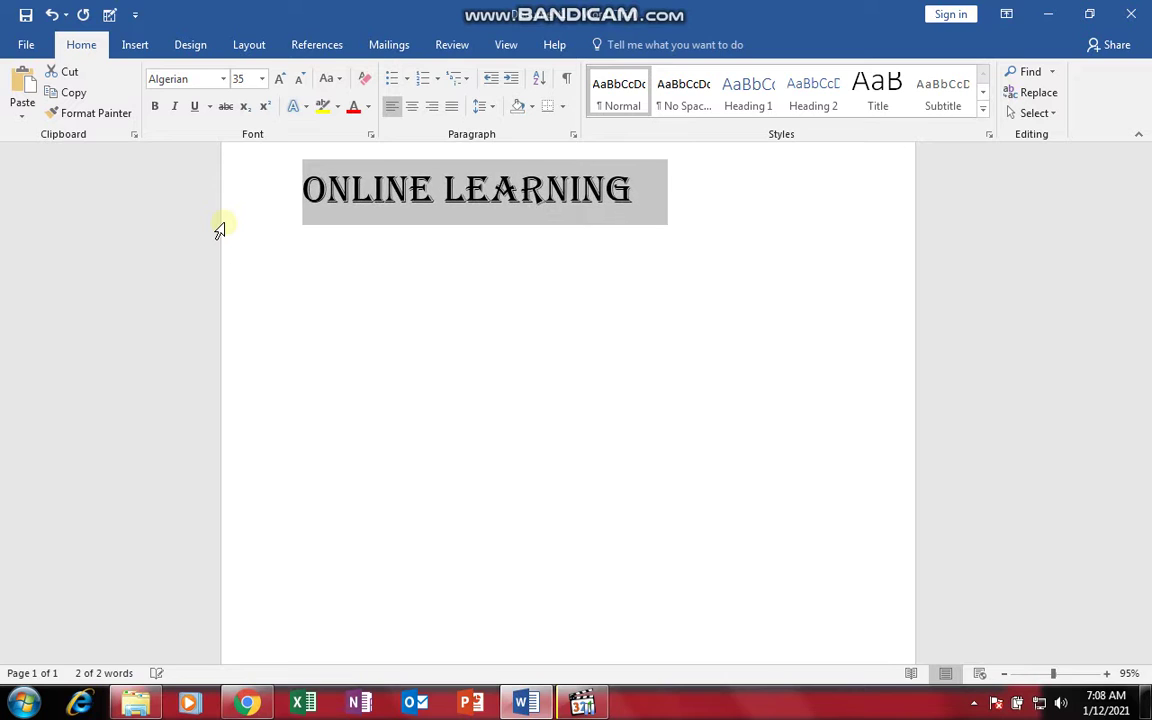
key(ctrl+bracketleft)
key(ctrl+bracketleft)
key(ctrl+bracketleft)
key(ctrl+bracketleft)
key(ctrl+bracketleft)
key(ctrl+bracketleft)
key(ctrl+bracketleft)
key(ctrl+bracketleft)
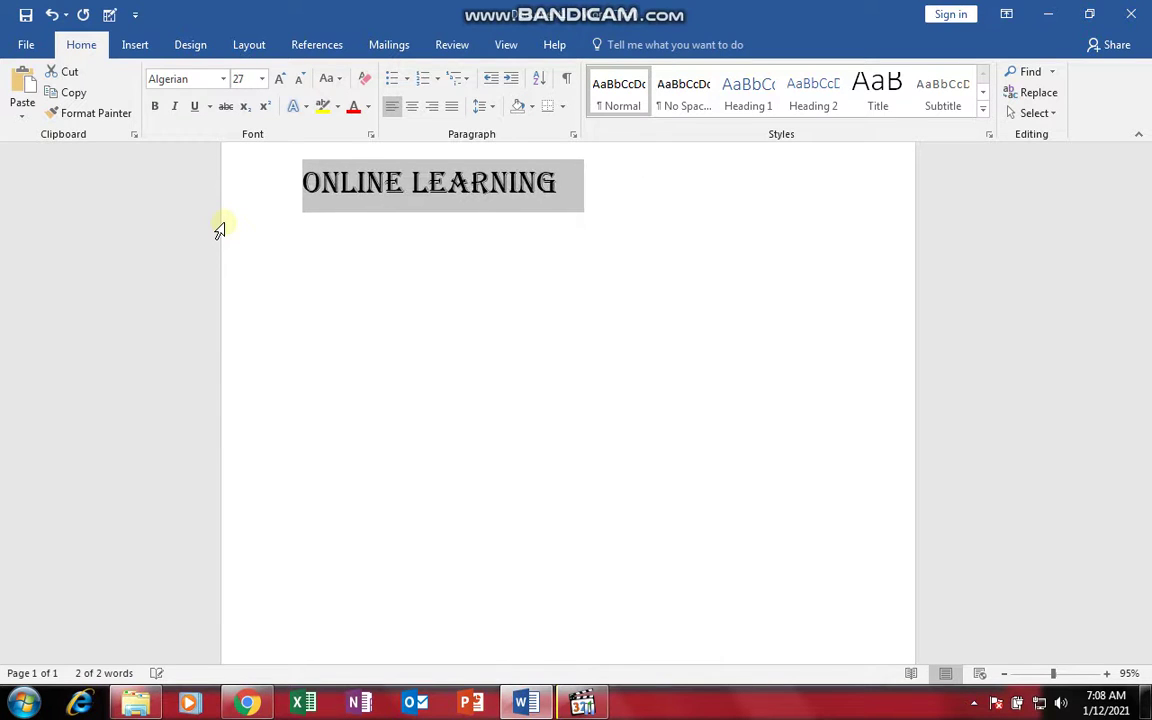
key(ctrl+bracketleft)
key(ctrl+bracketleft)
key(ctrl+bracketleft)
key(ctrl+bracketleft)
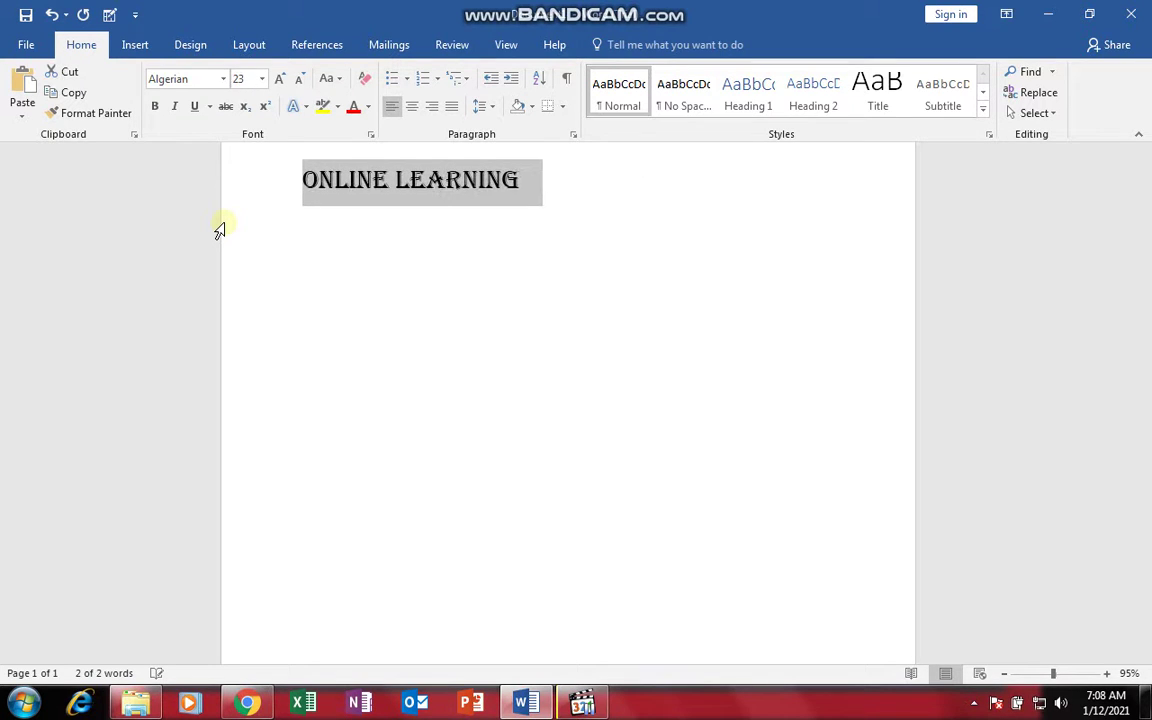
Increase the font size of the "Online learning" text in one-point increments to 38 points.
key(ctrl+bracketright)
key(ctrl+bracketright)
key(ctrl+bracketright)
key(ctrl+bracketright)
key(ctrl+bracketright)
key(ctrl+bracketright)
key(ctrl+bracketright)
key(ctrl+bracketright)
key(ctrl+bracketright)
key(ctrl+bracketright)
key(ctrl+bracketright)
key(ctrl+bracketright)
key(ctrl+bracketright)
key(ctrl+bracketright)
key(ctrl+bracketright)
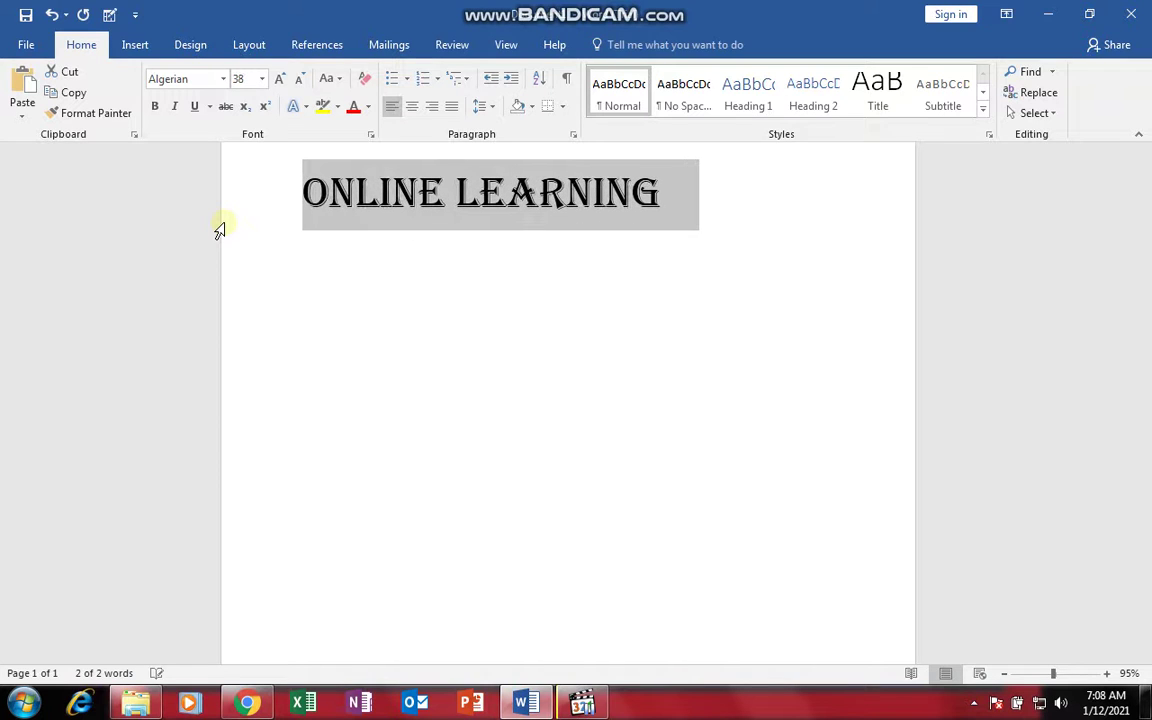